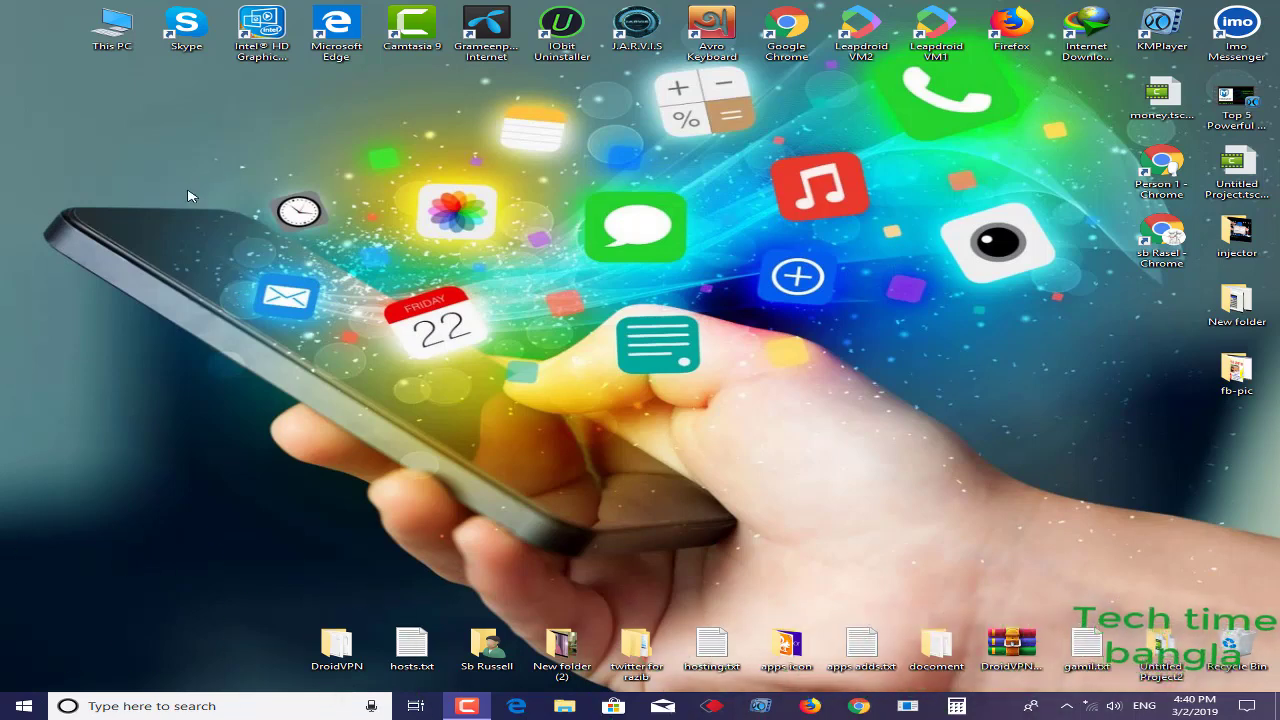
Open This PC's properties to view the computer's basic system information.
right_click(261, 151)
click(310, 193)
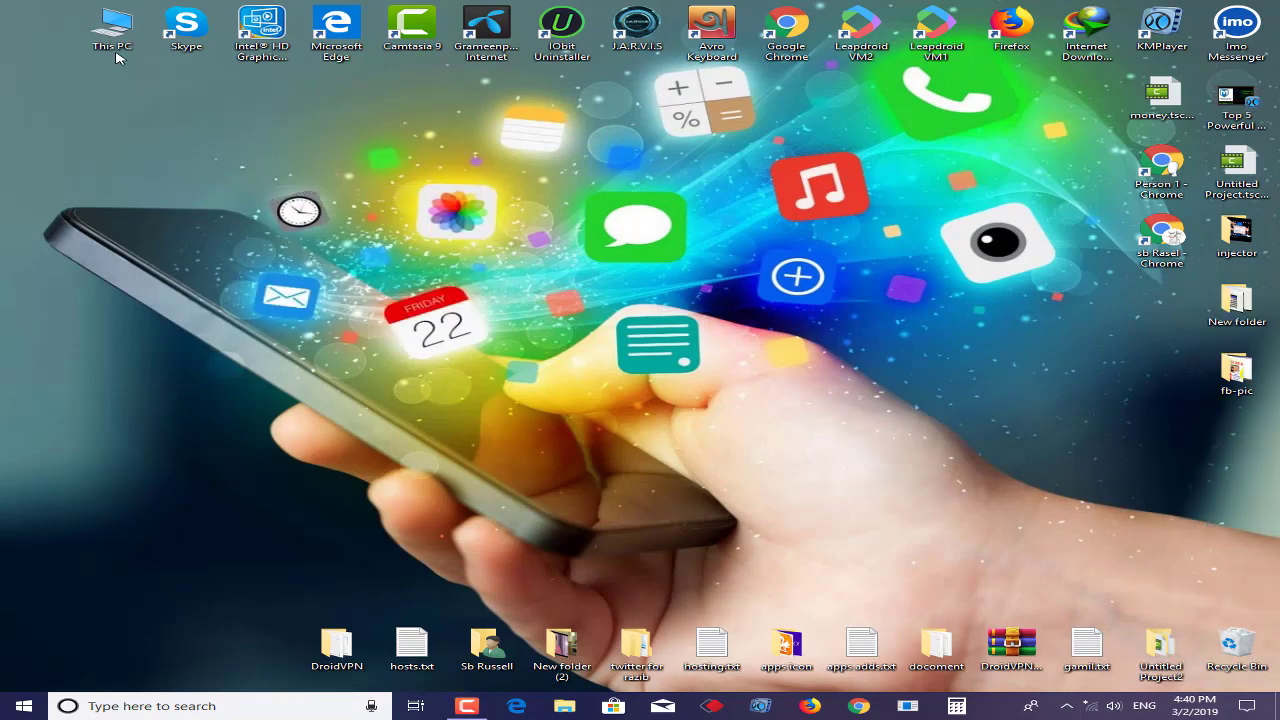
right_click(124, 30)
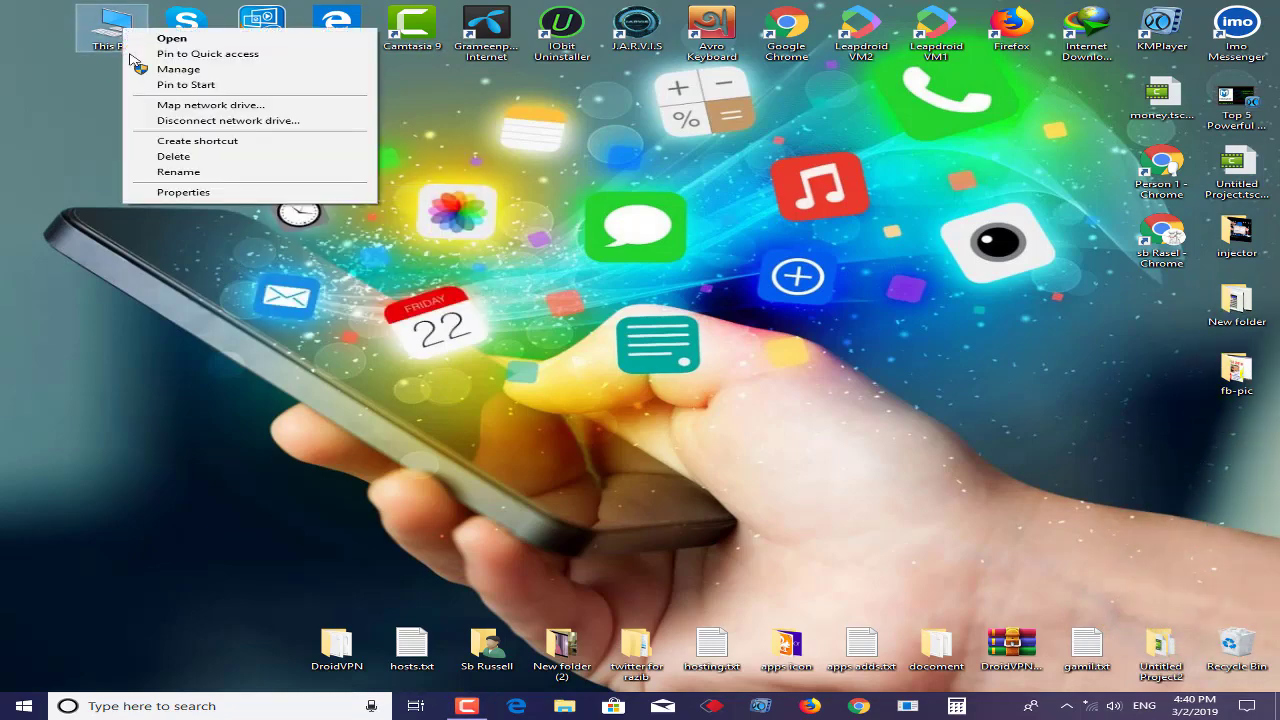
click(214, 192)
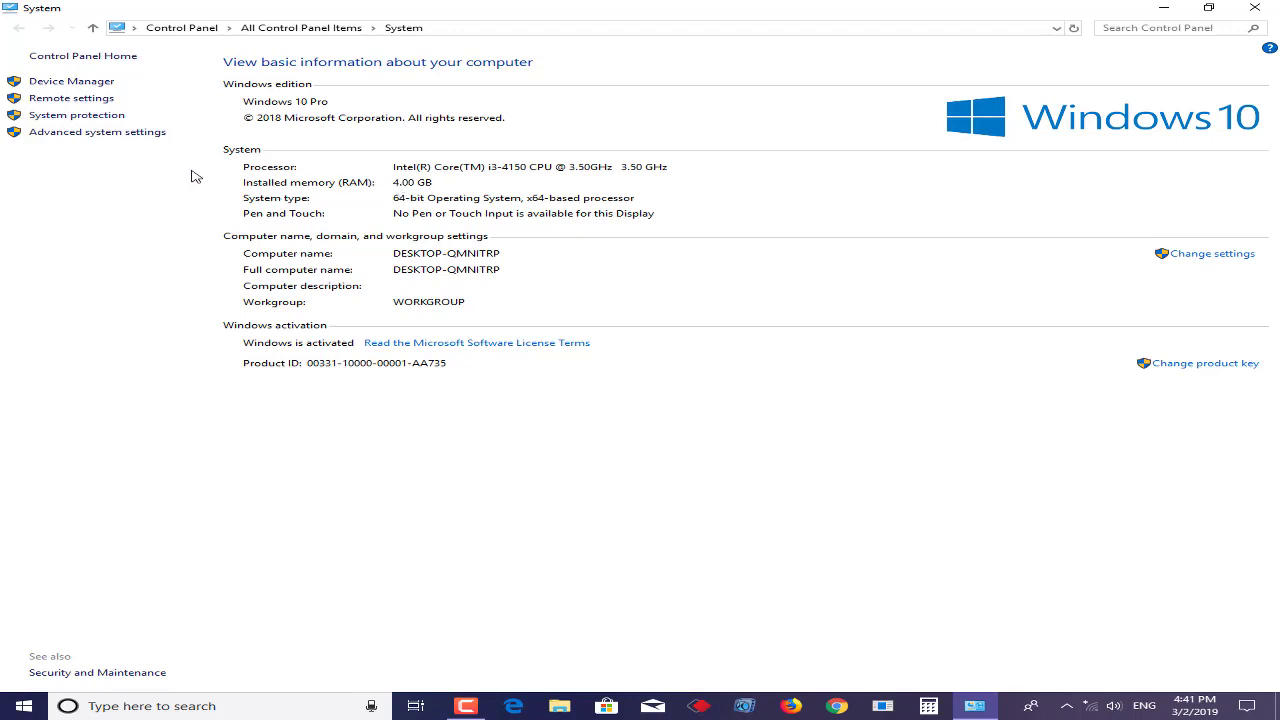
click(62, 138)
drag(293, 61, 483, 122)
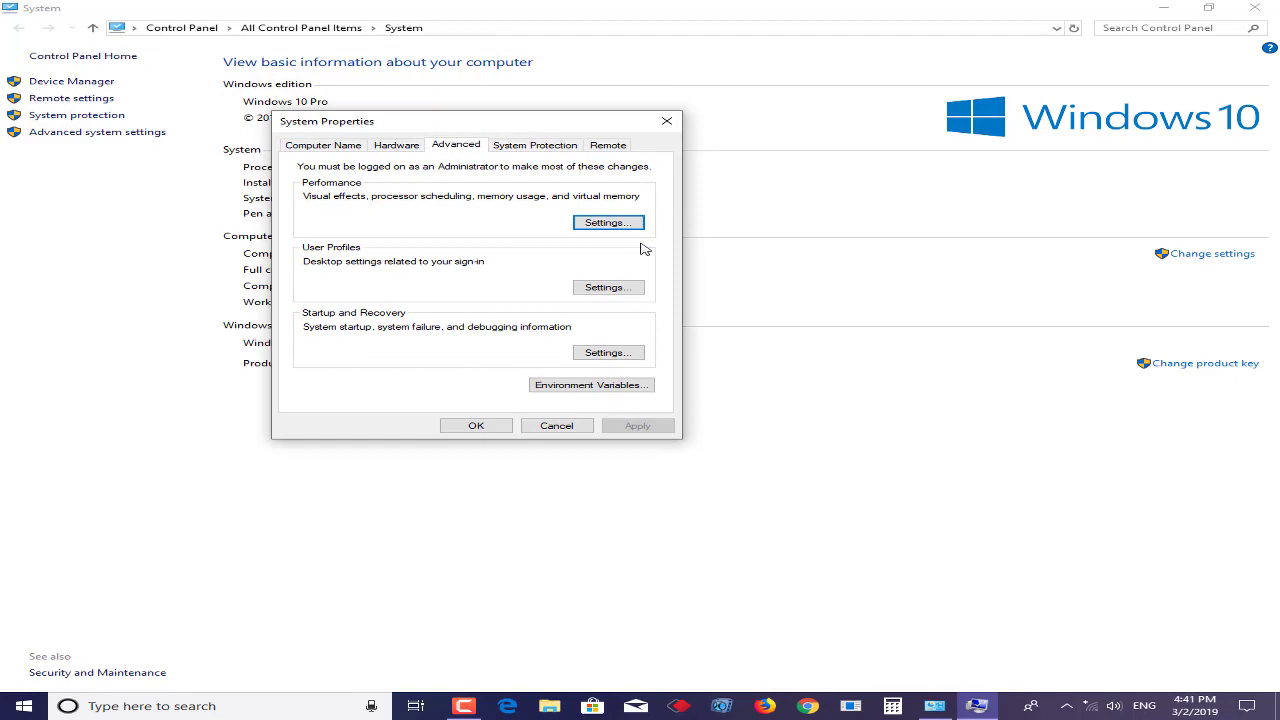
click(608, 222)
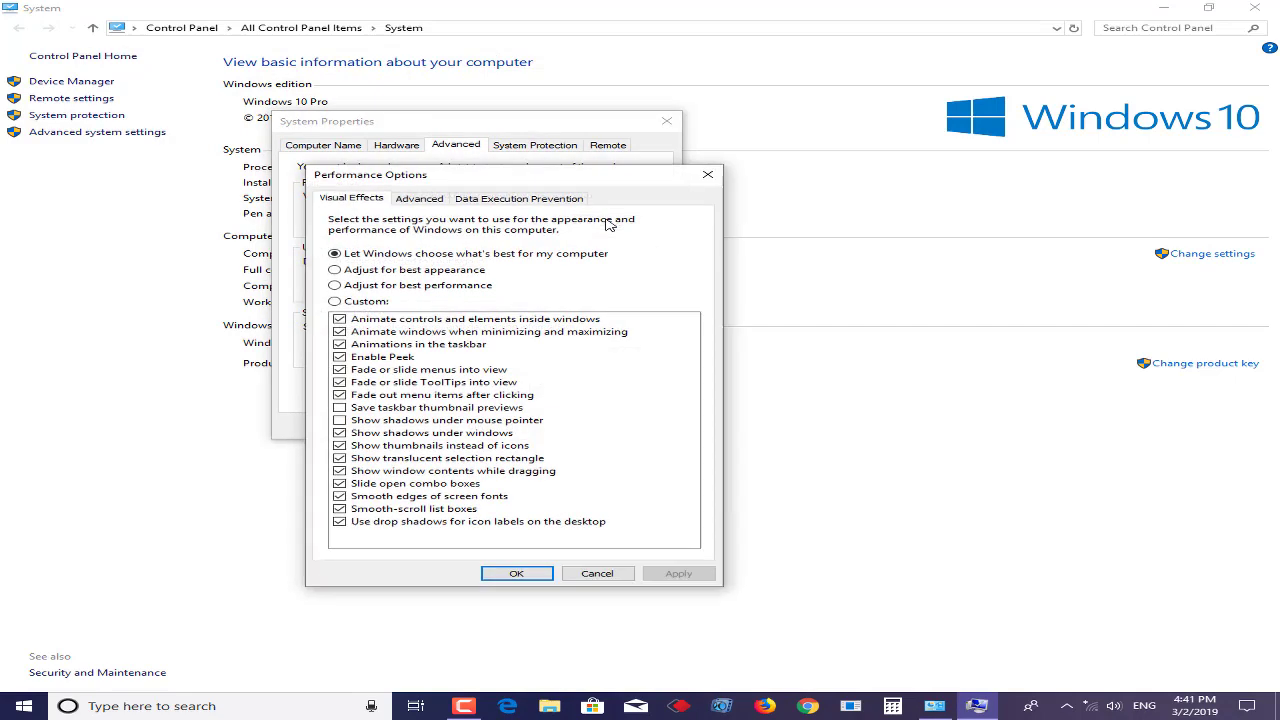
click(420, 202)
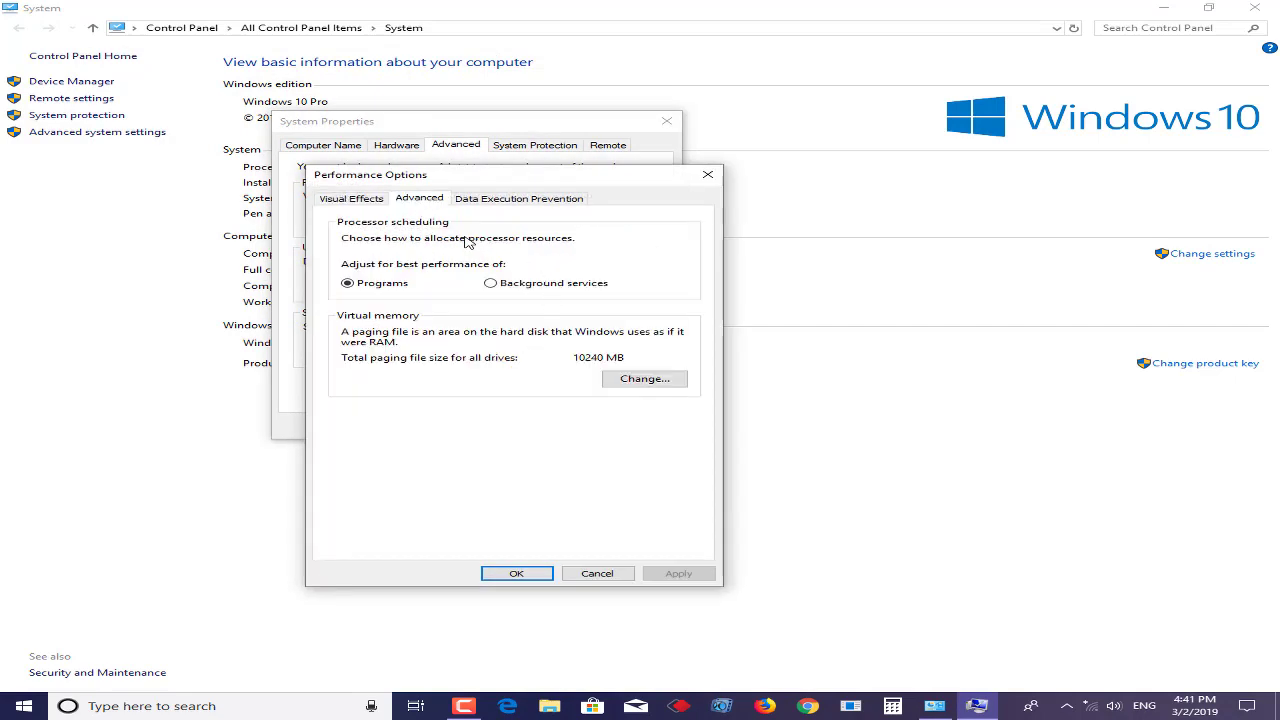
click(633, 380)
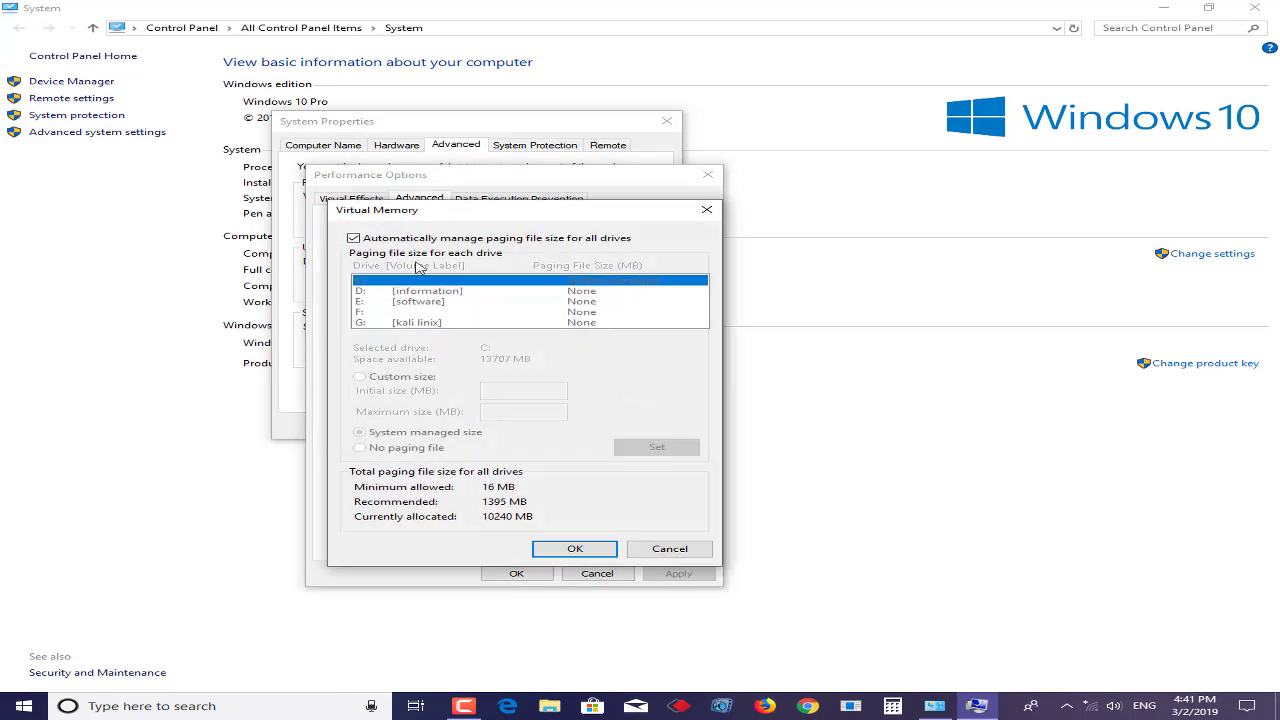
drag(420, 212, 525, 152)
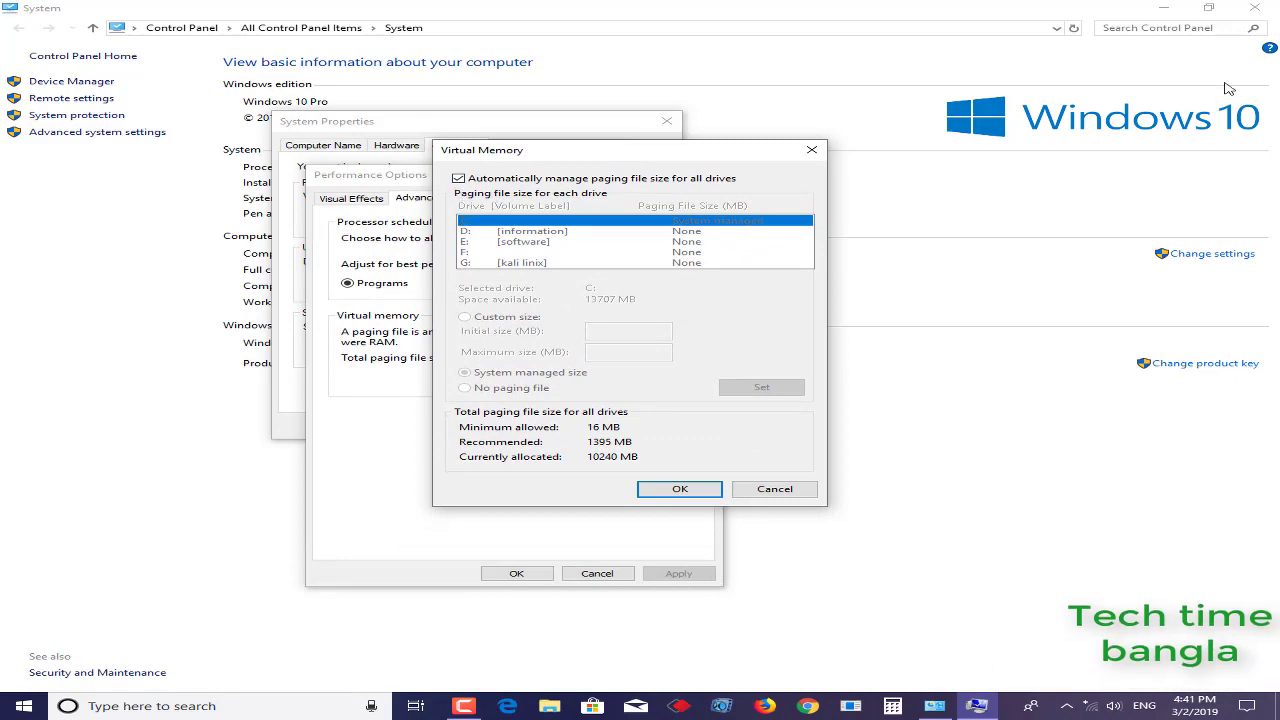
click(811, 150)
click(1163, 8)
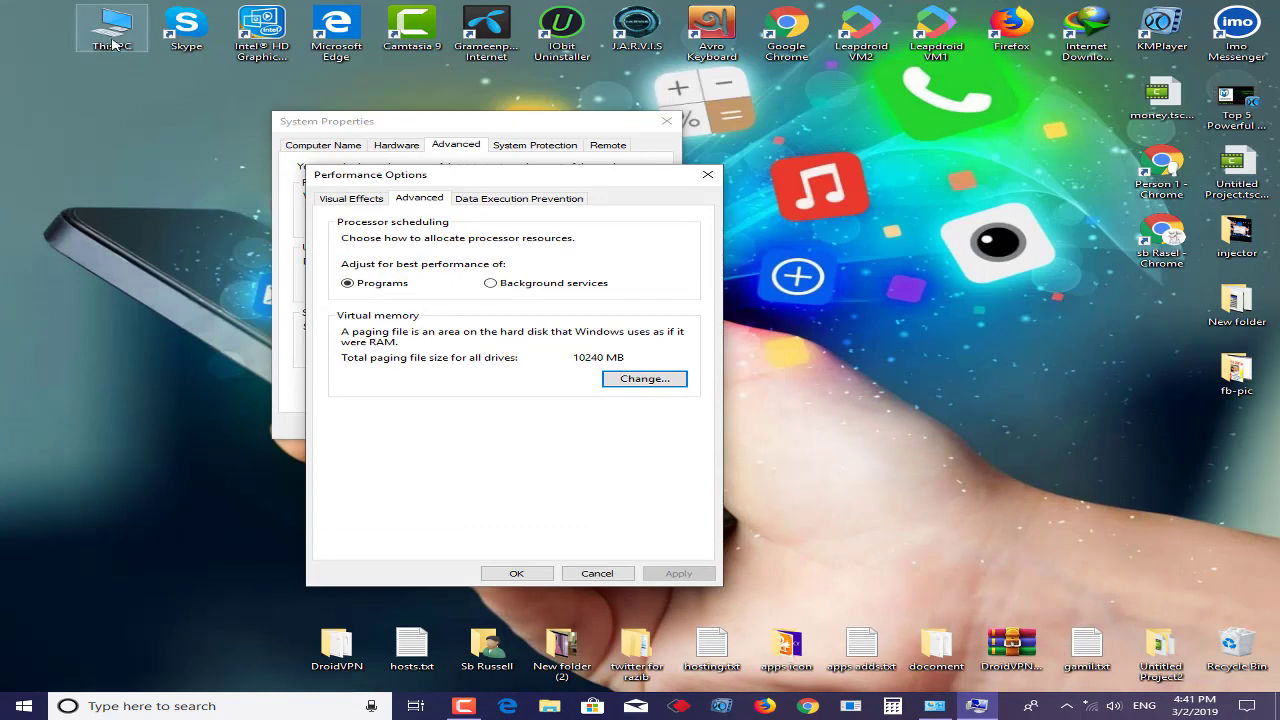
right_click(113, 44)
click(145, 55)
right_click(374, 390)
click(440, 445)
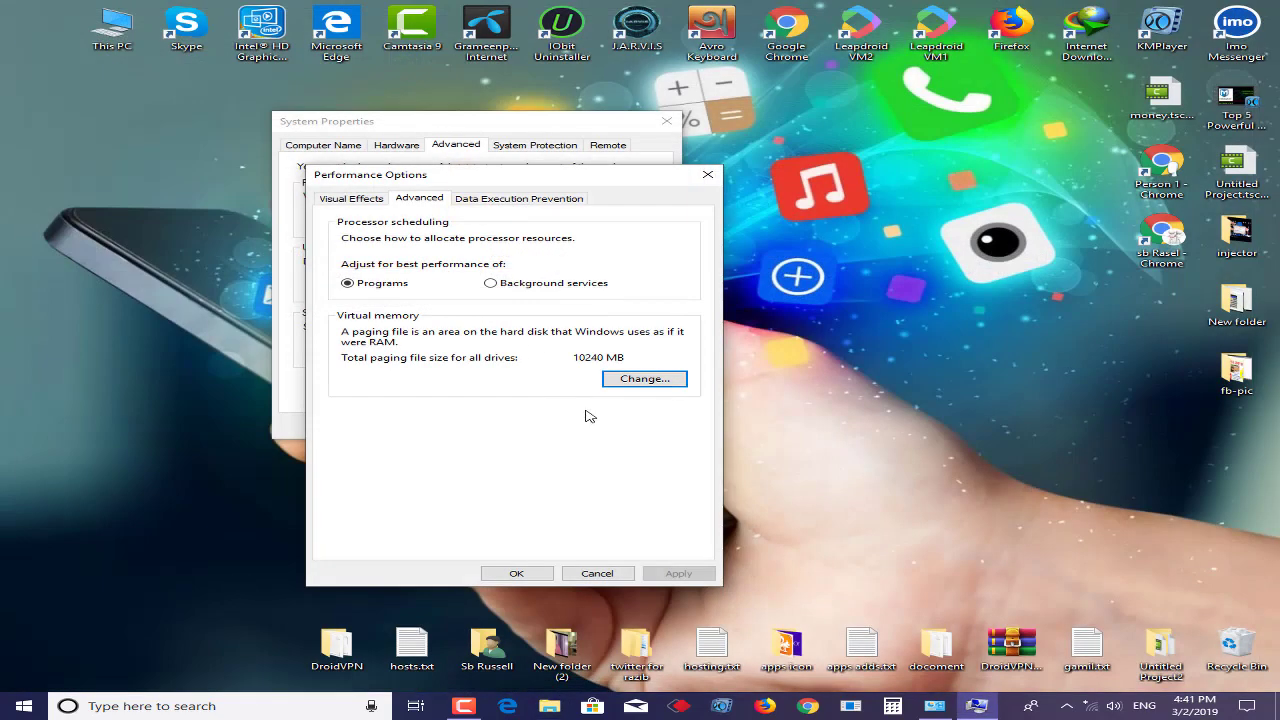
click(643, 381)
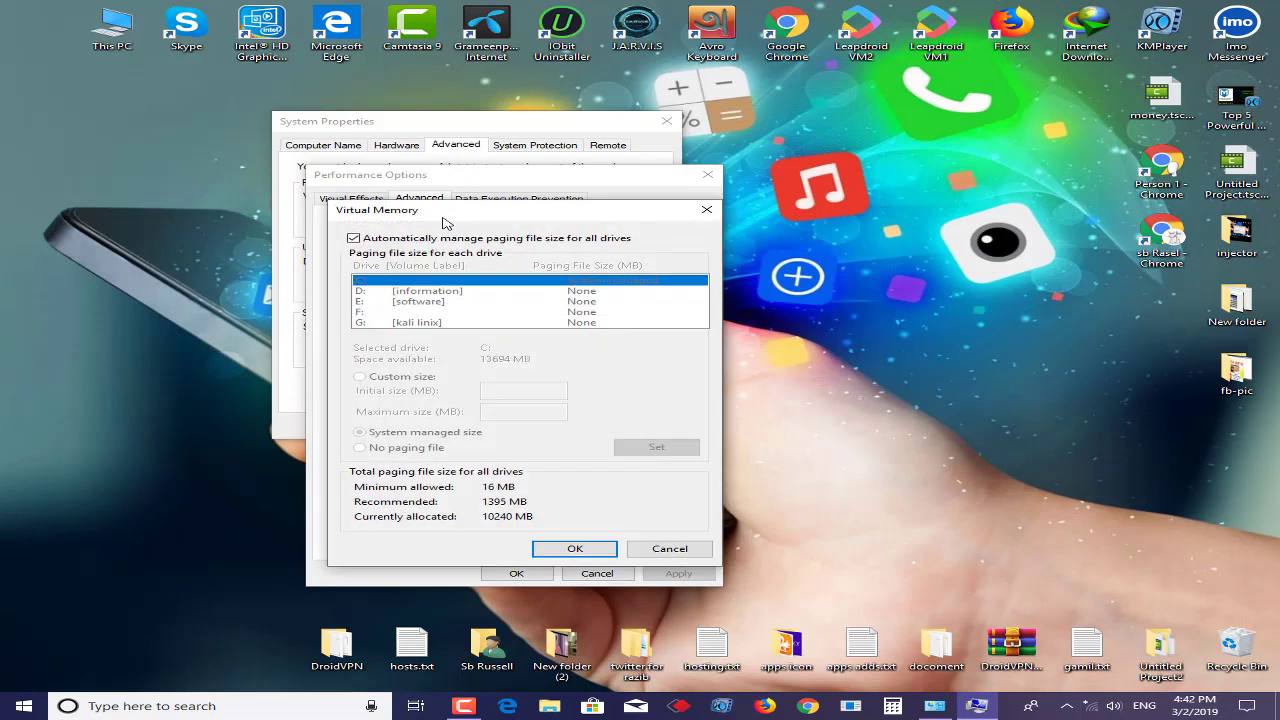
drag(445, 222, 752, 225)
click(1012, 212)
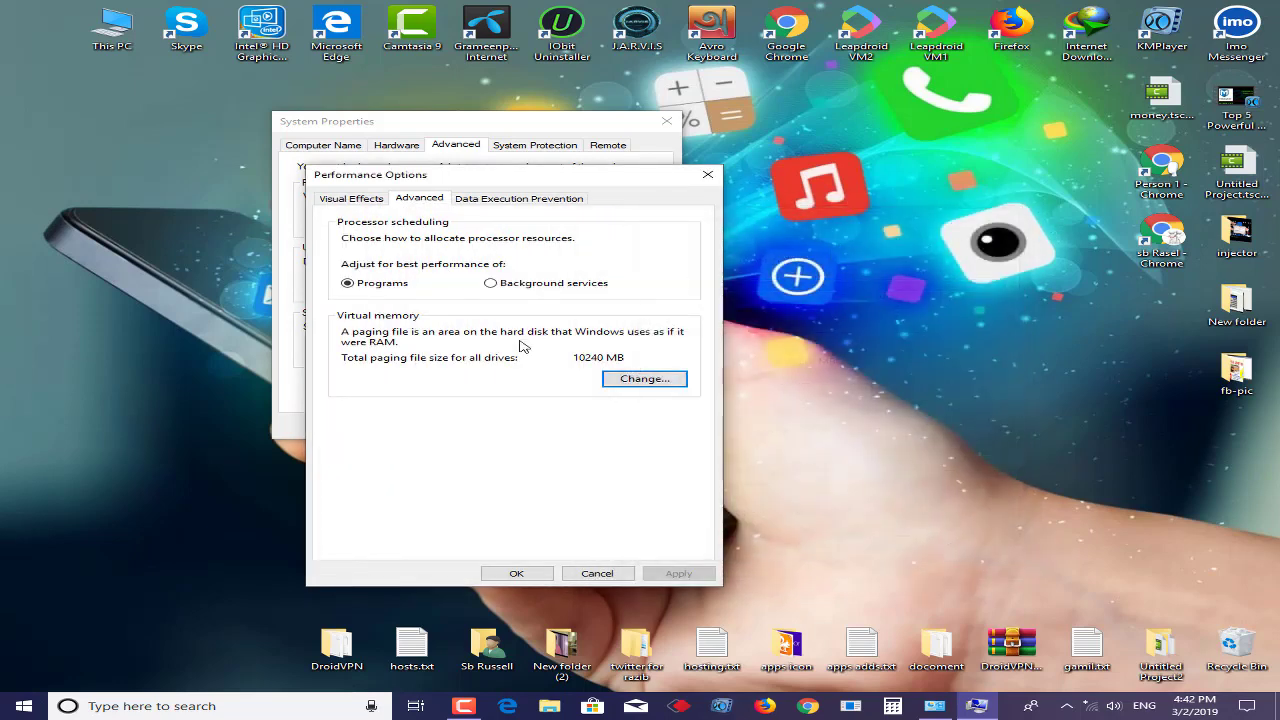
click(707, 175)
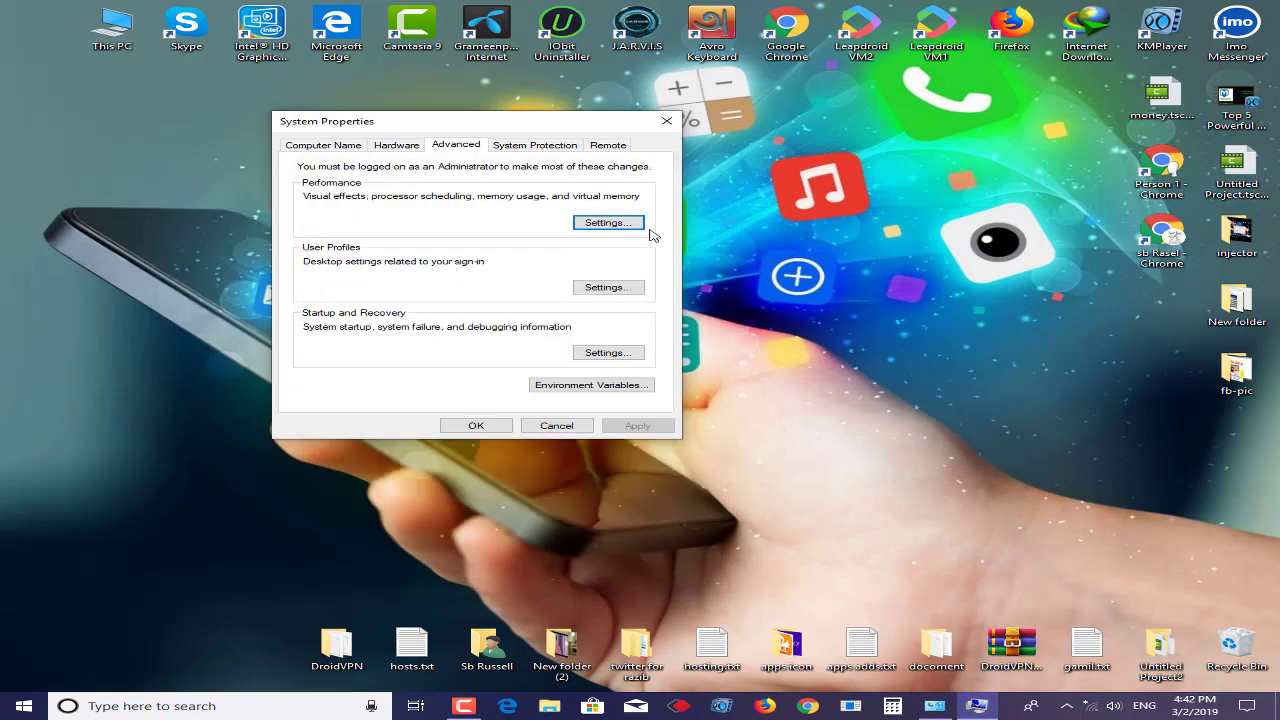
click(667, 121)
Open This PC's properties in a maximized window and bring up the advanced system settings.
right_click(112, 34)
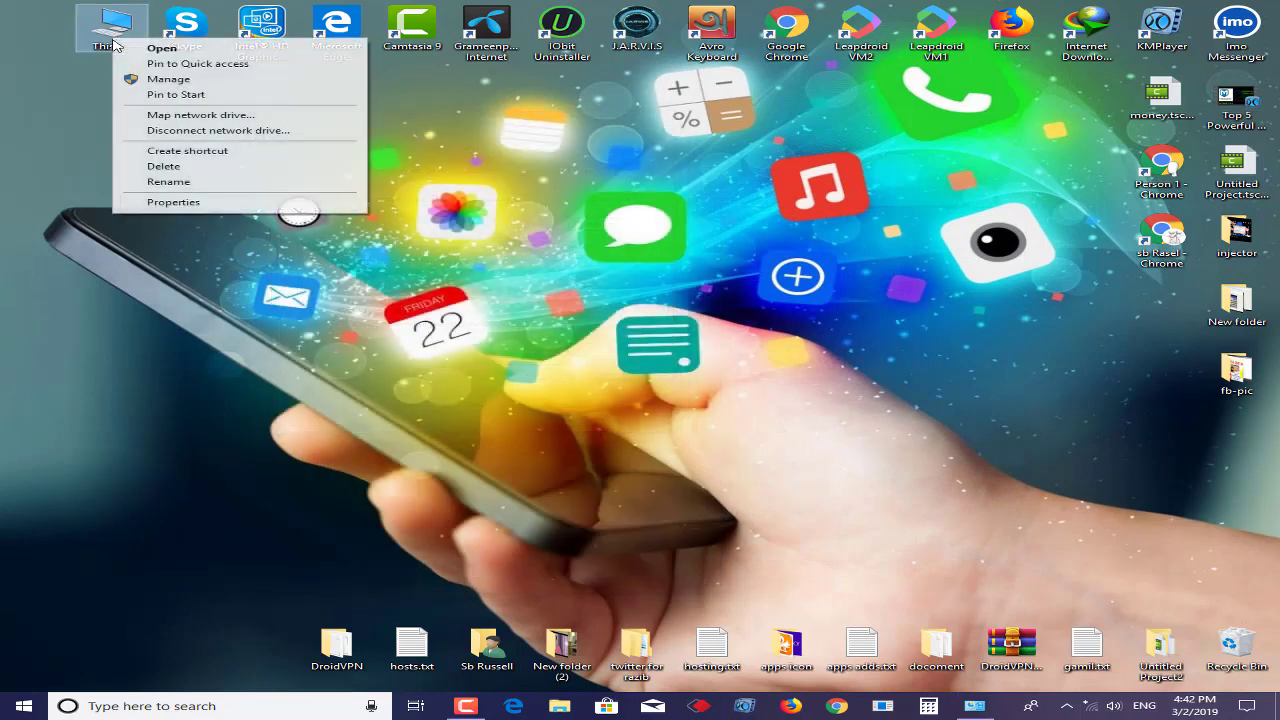
click(185, 203)
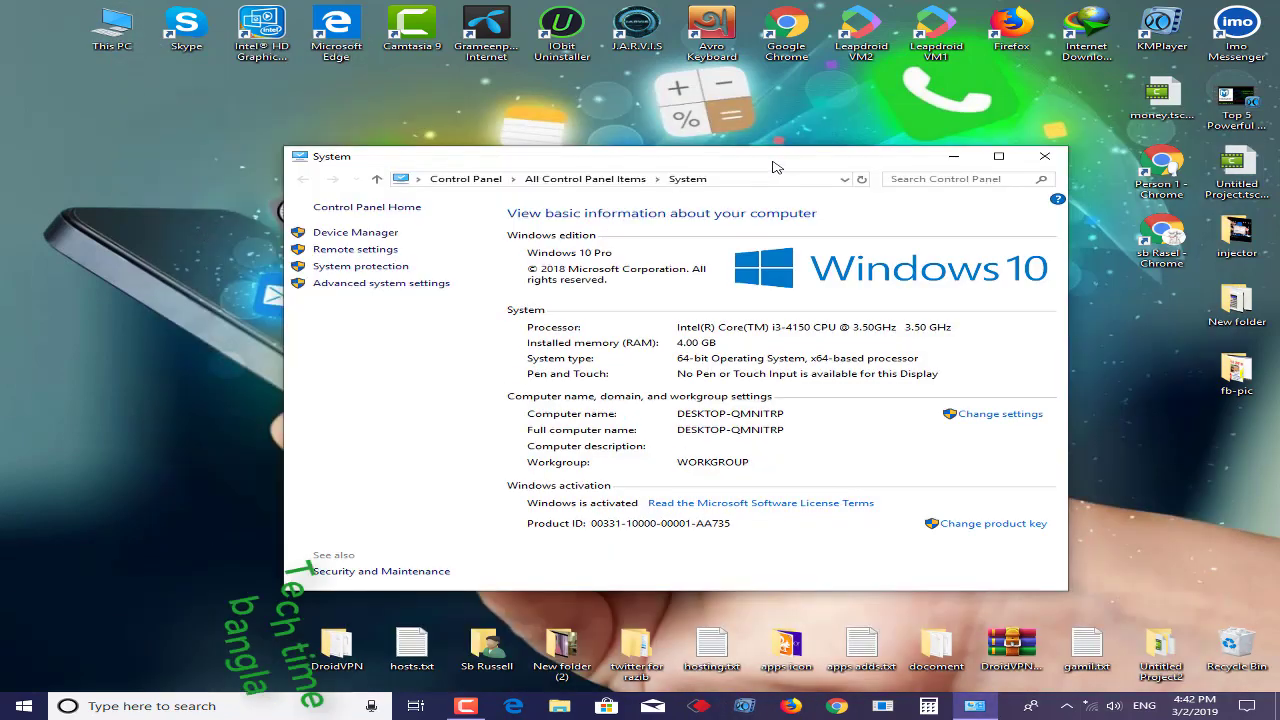
double_click(774, 159)
click(68, 132)
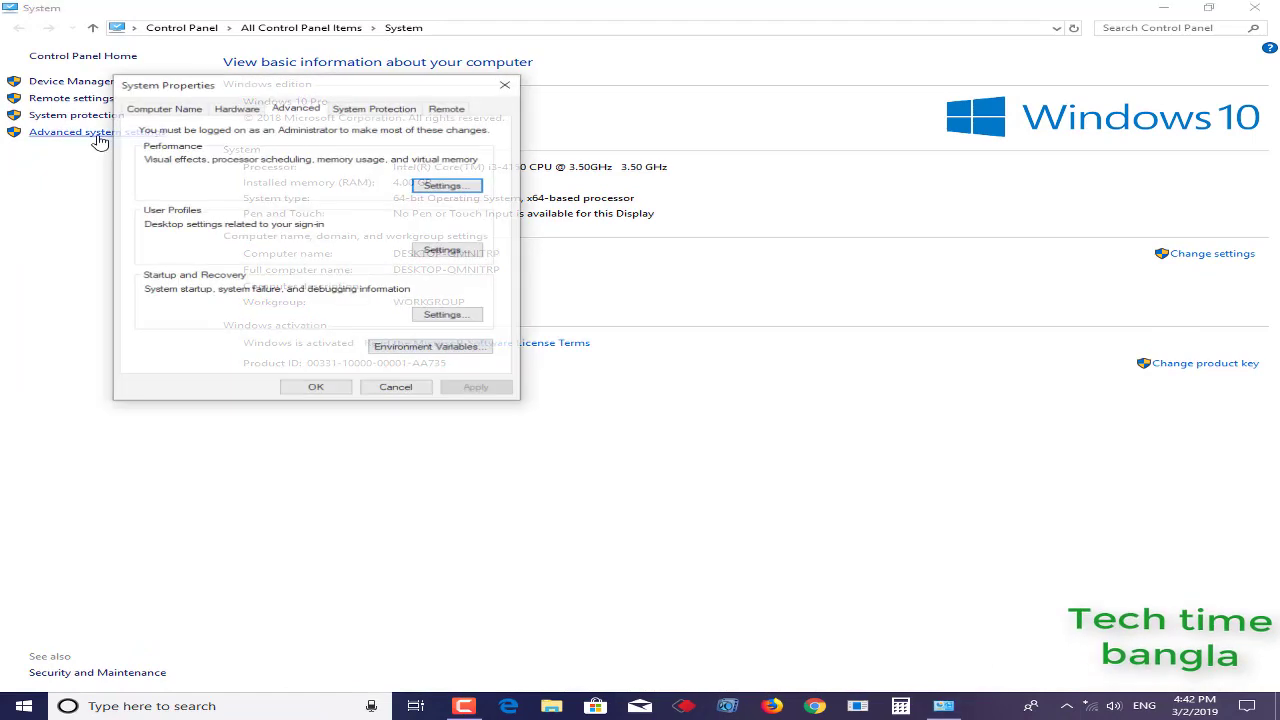
Open the Virtual Memory settings from the advanced performance options and move the dialog clear of the windows behind it.
click(447, 186)
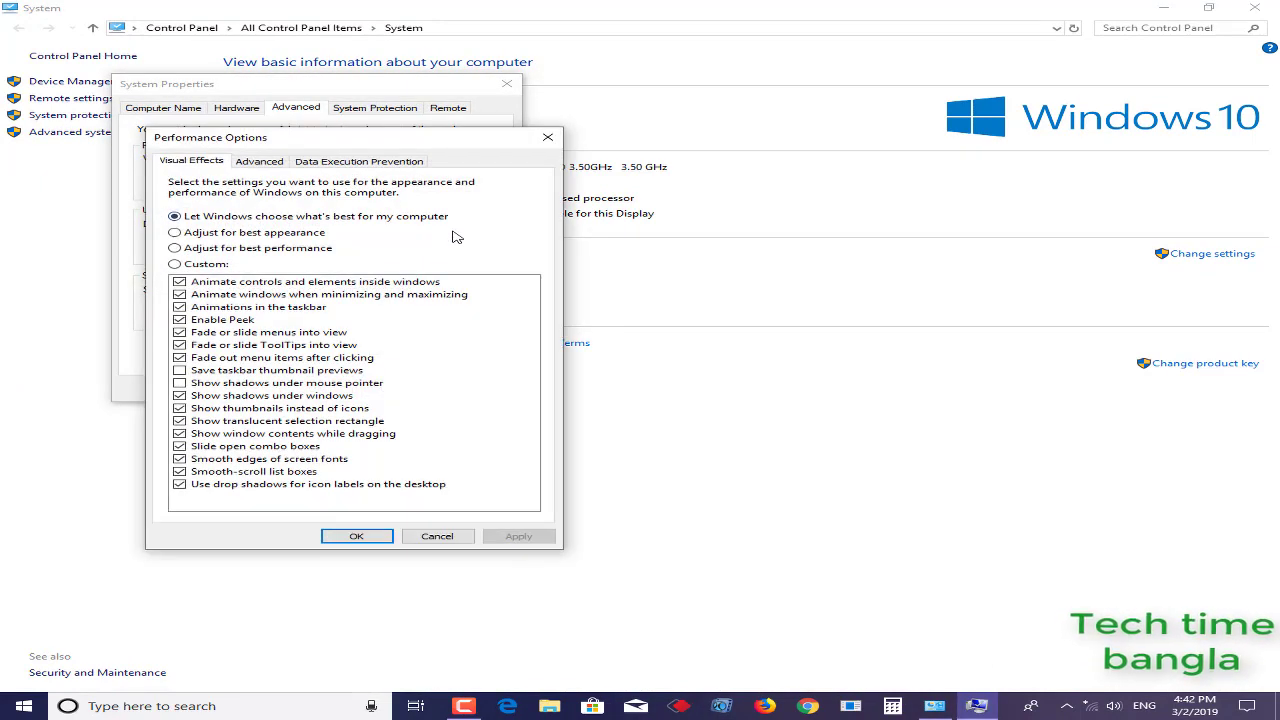
click(258, 164)
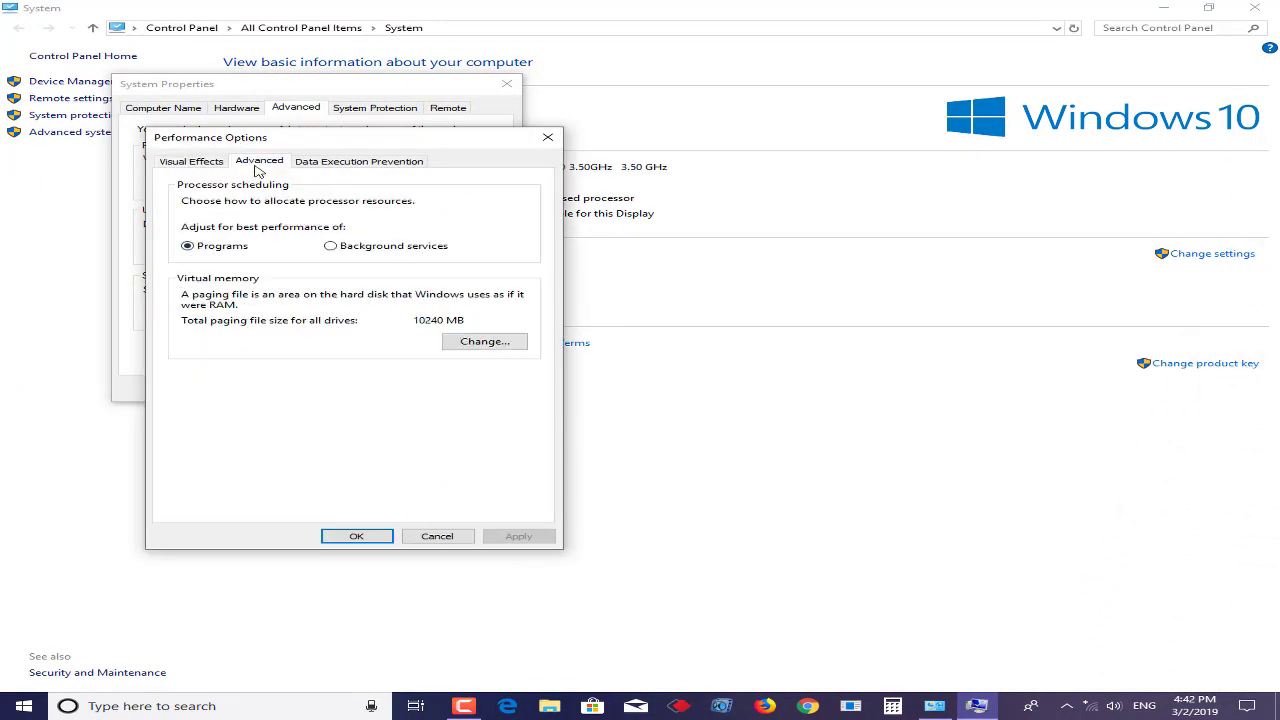
click(485, 343)
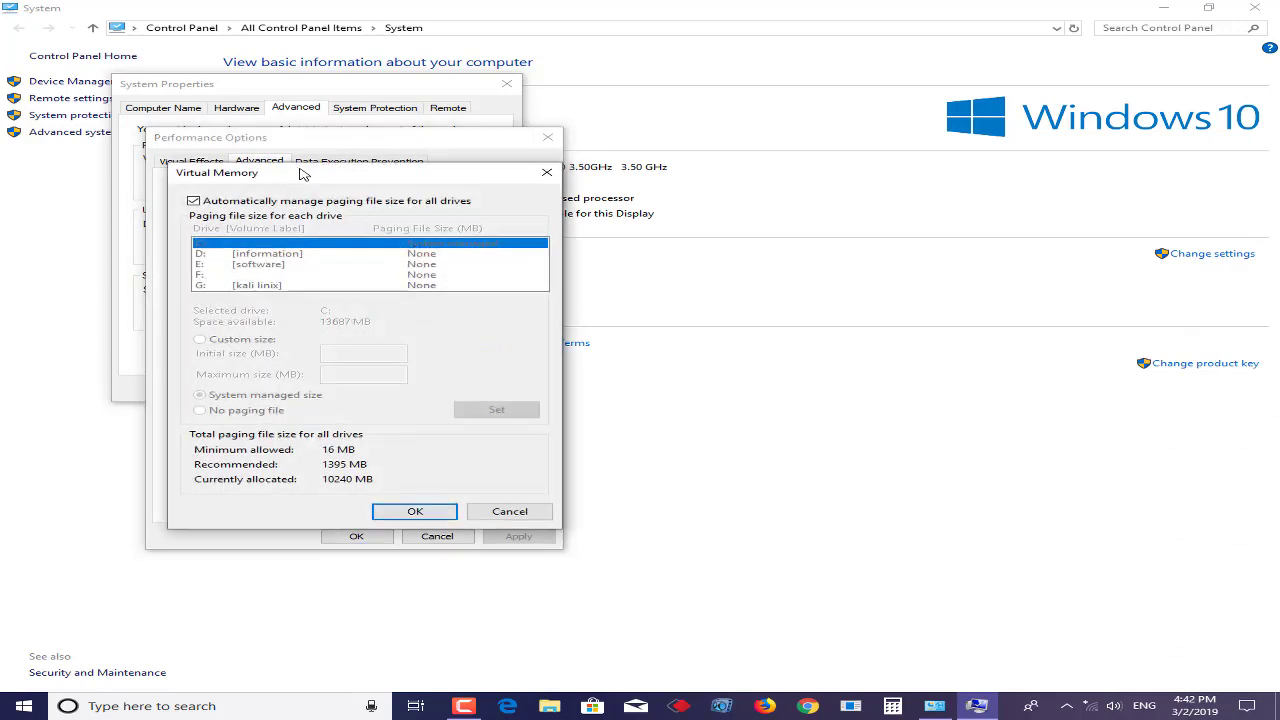
drag(303, 174, 361, 94)
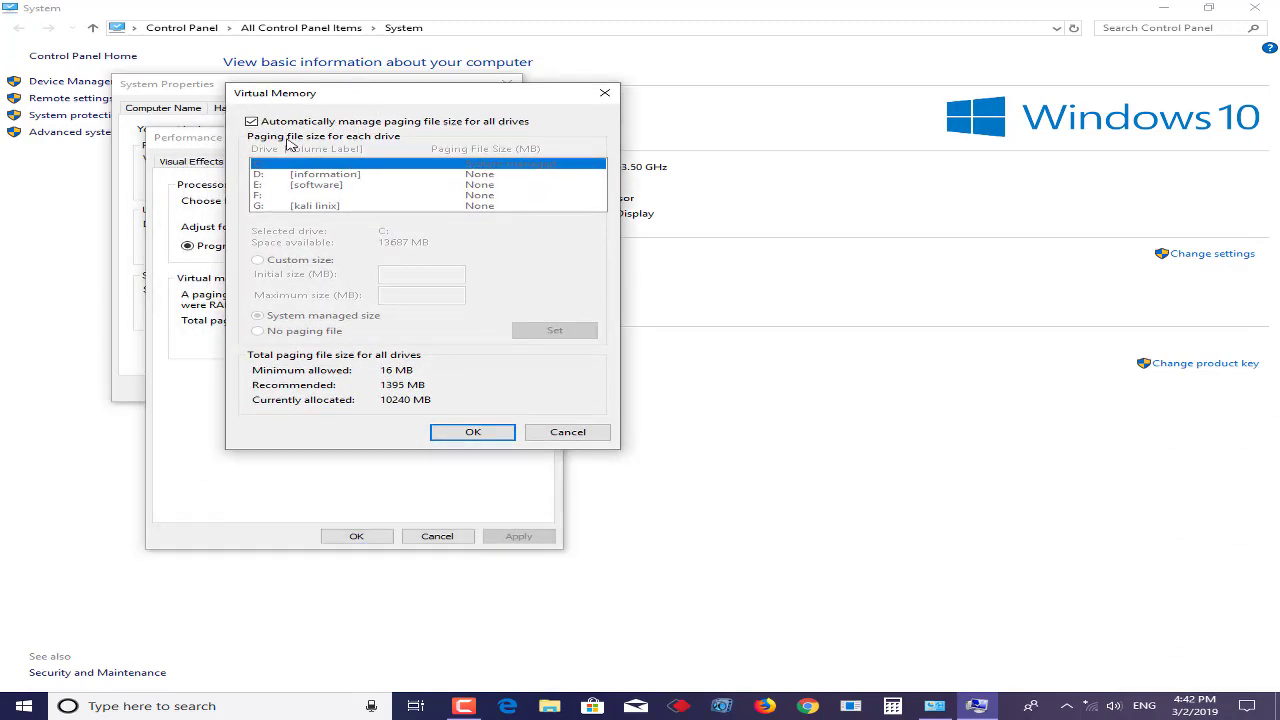
Turn off automatic paging file management for all drives and choose a custom size for drive G: [kali linix].
click(251, 121)
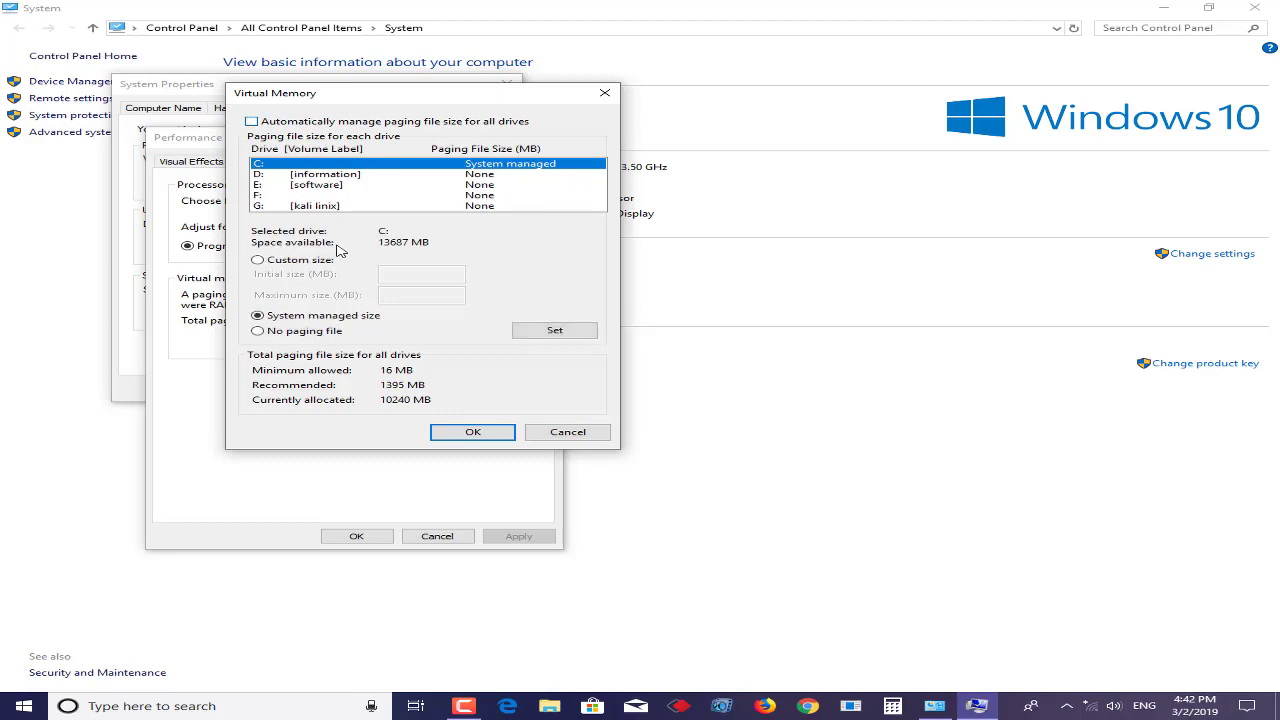
click(295, 207)
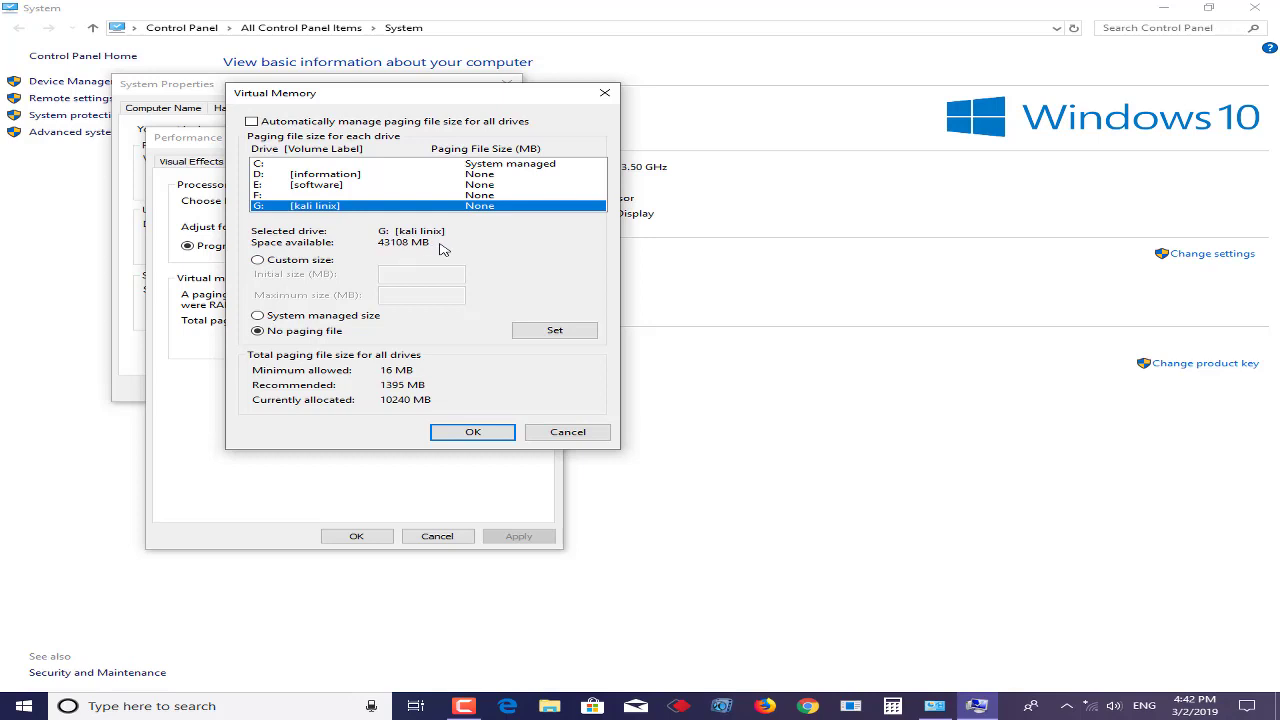
click(258, 260)
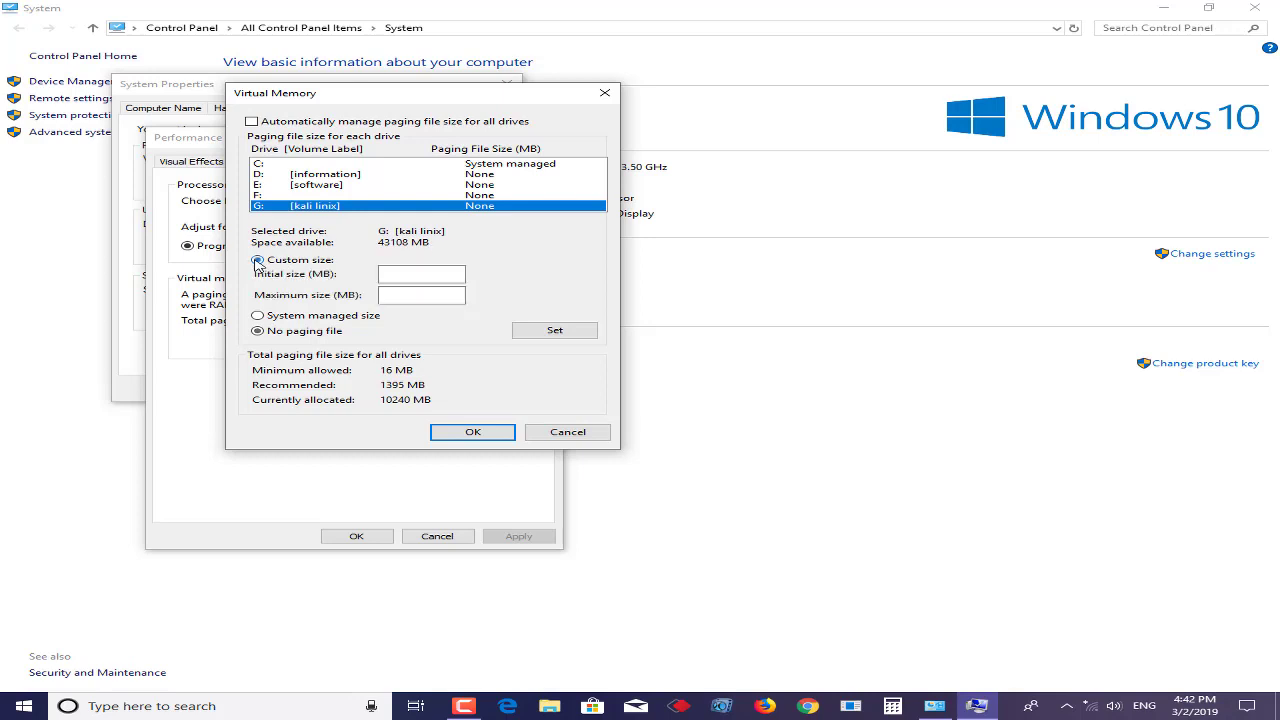
click(430, 276)
Open Calculator and place it beside the Virtual Memory dialog.
click(893, 707)
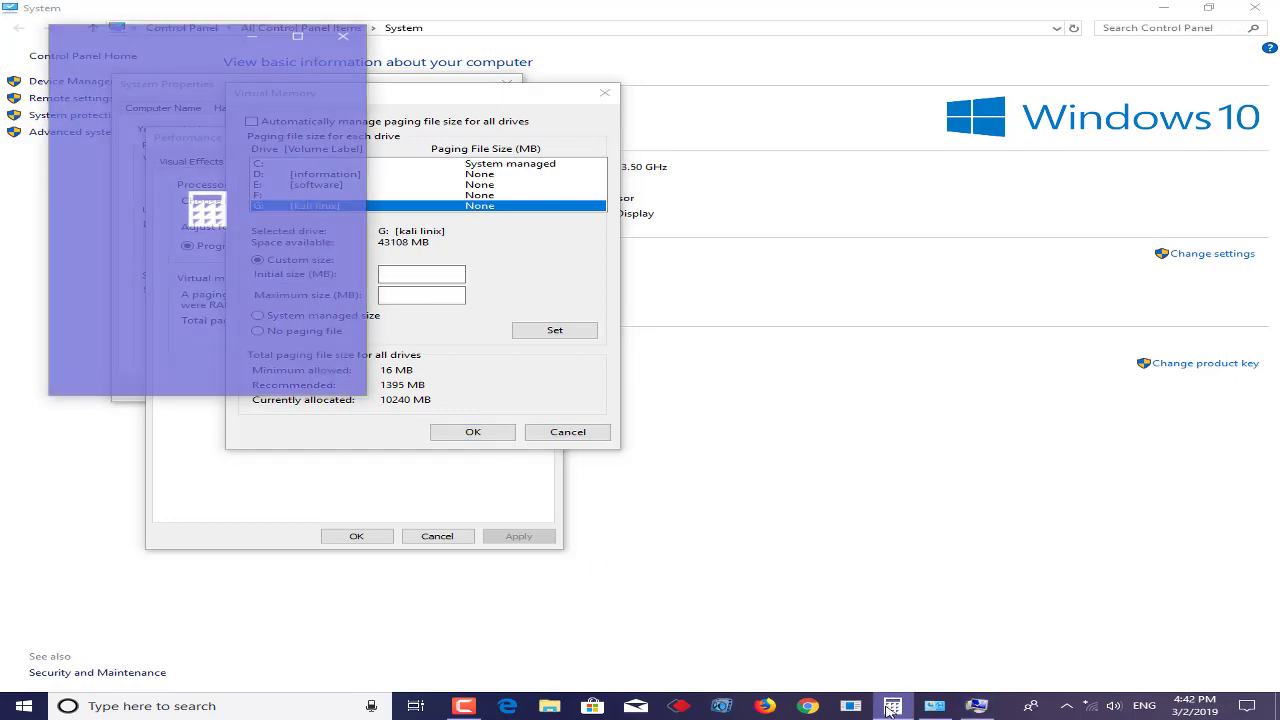
drag(226, 45, 741, 136)
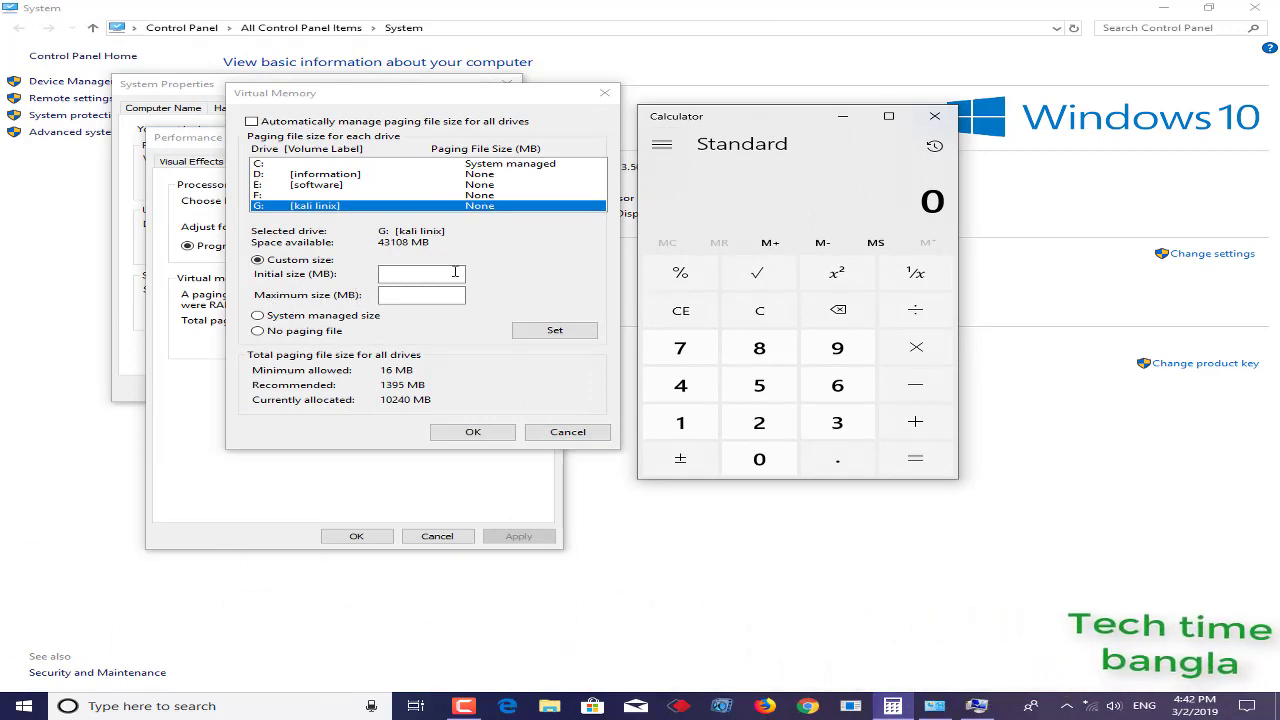
click(423, 274)
key(Tab)
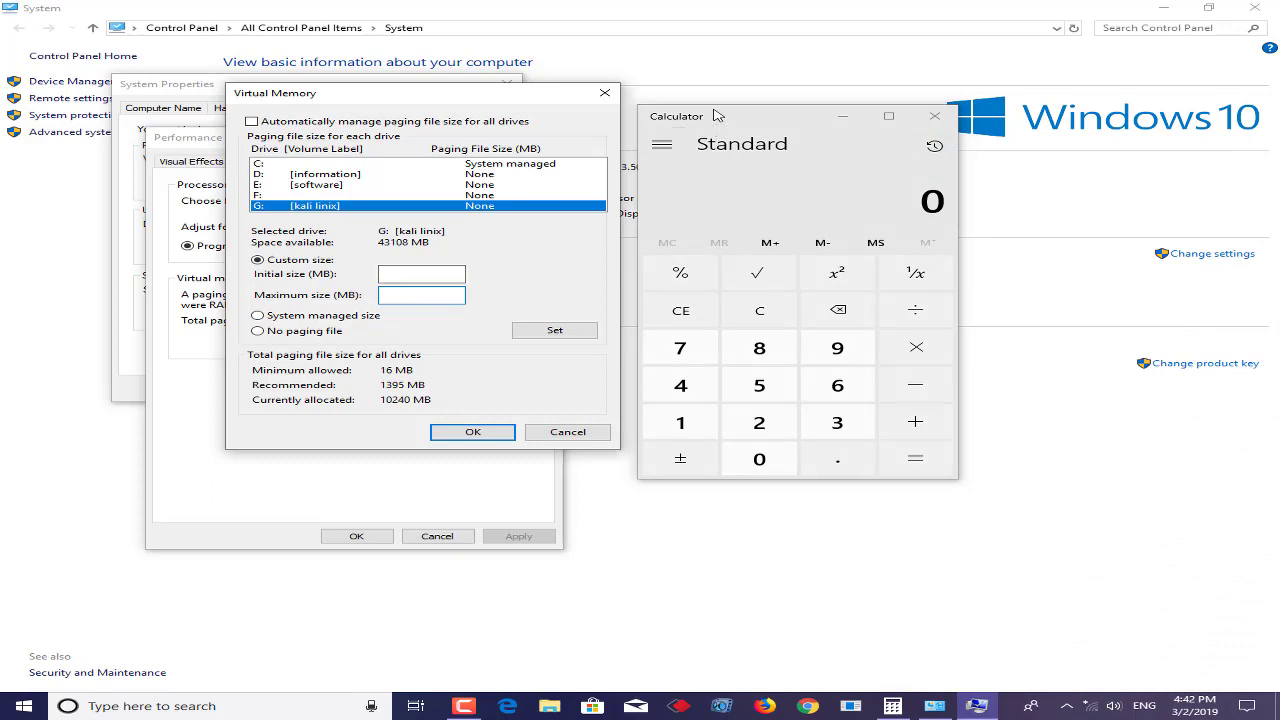
drag(716, 116, 720, 80)
Calculate 1024 × 10 in Calculator to get the paging file size in MB.
click(694, 397)
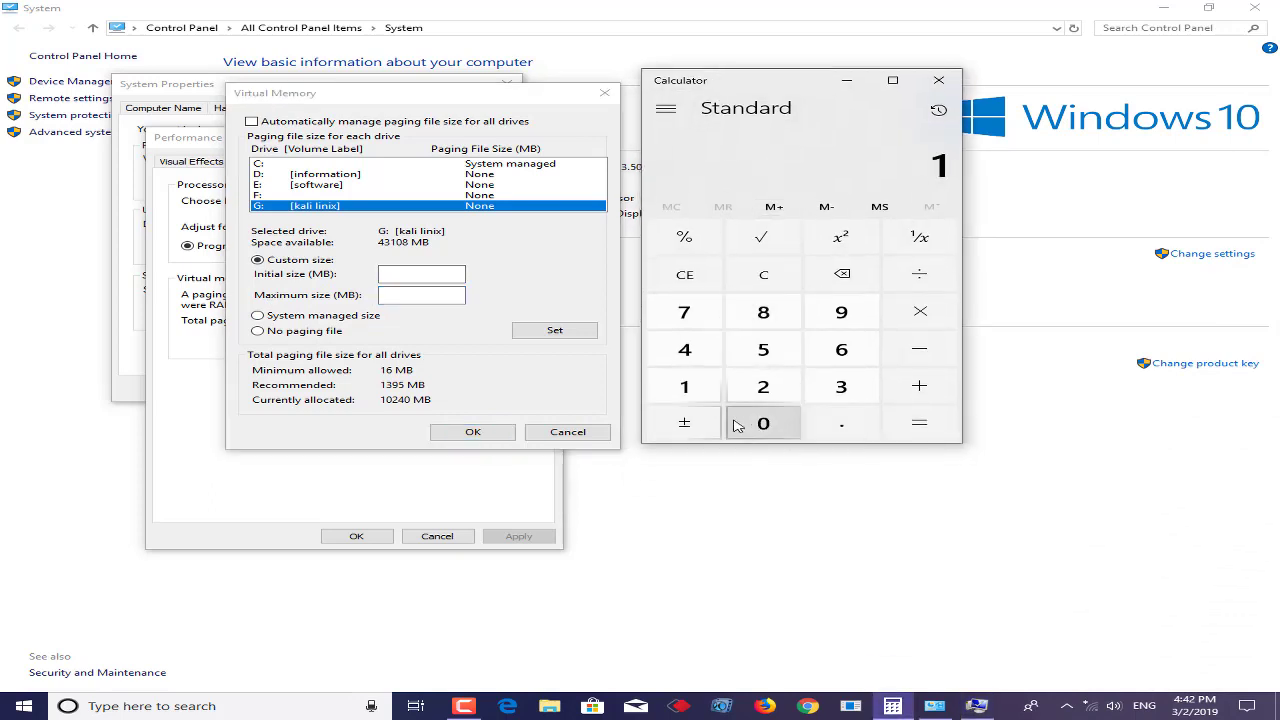
click(736, 425)
click(763, 384)
click(680, 352)
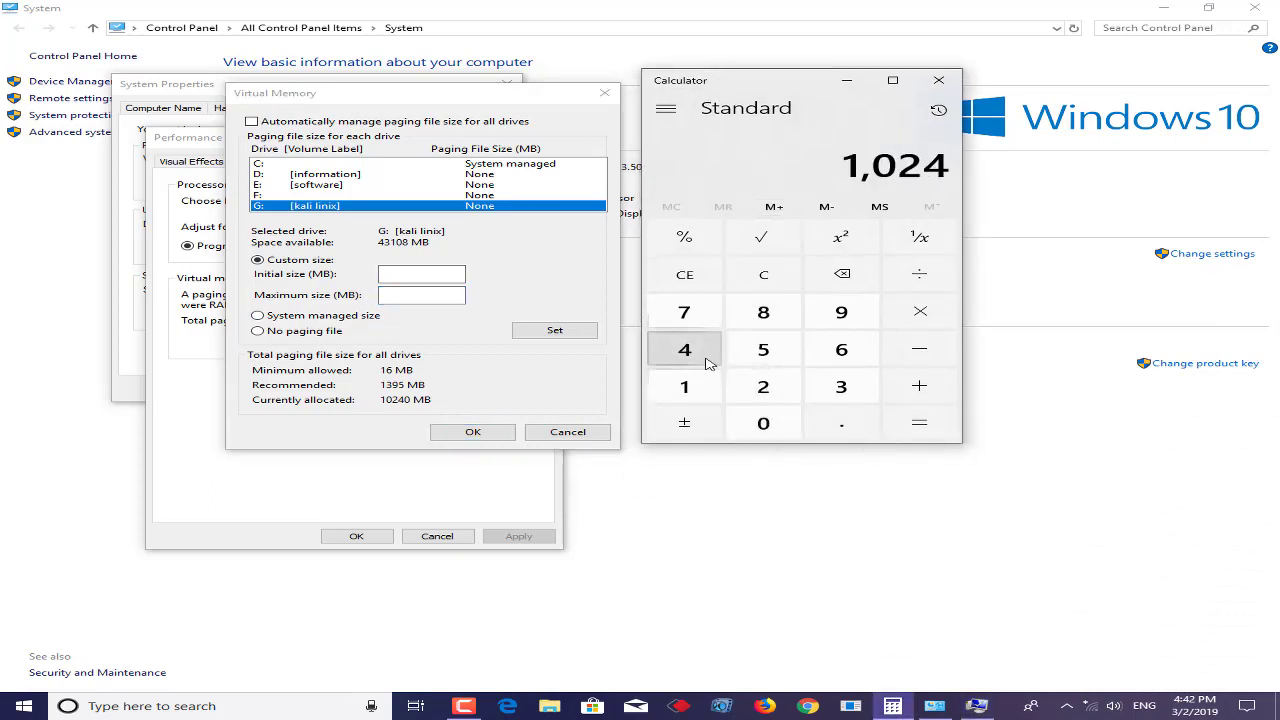
click(919, 278)
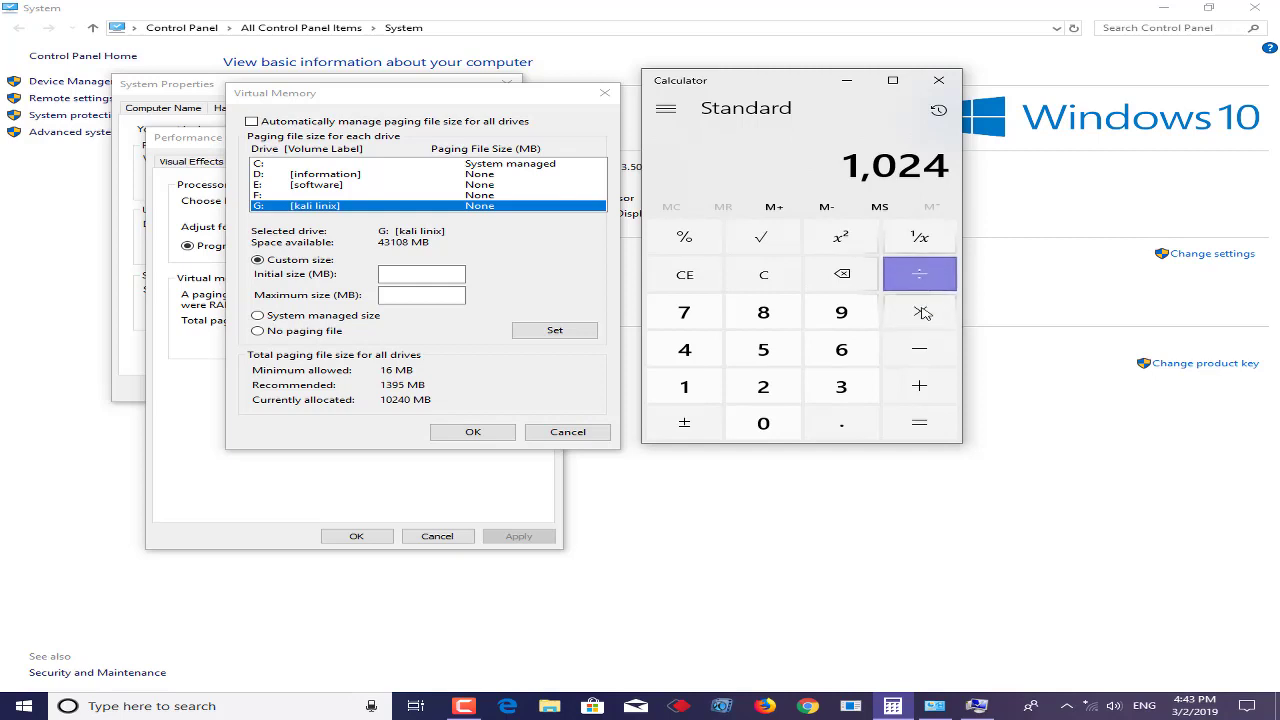
click(921, 312)
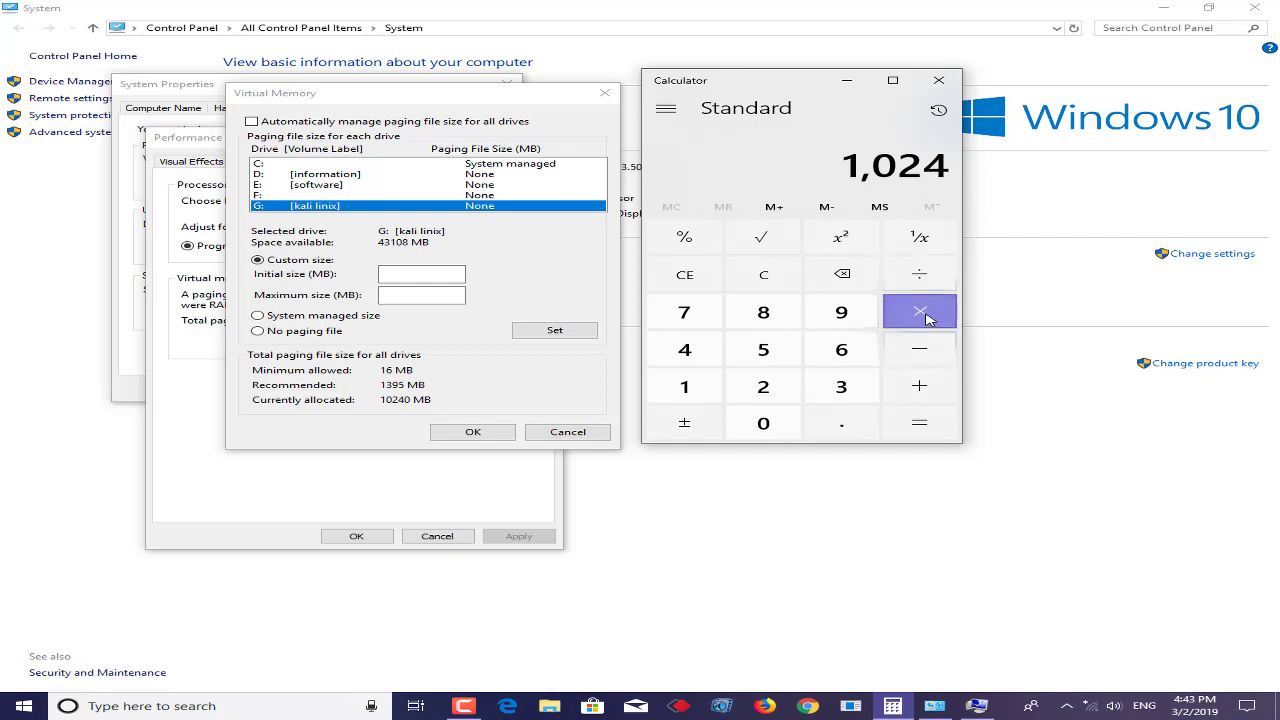
click(718, 390)
click(760, 423)
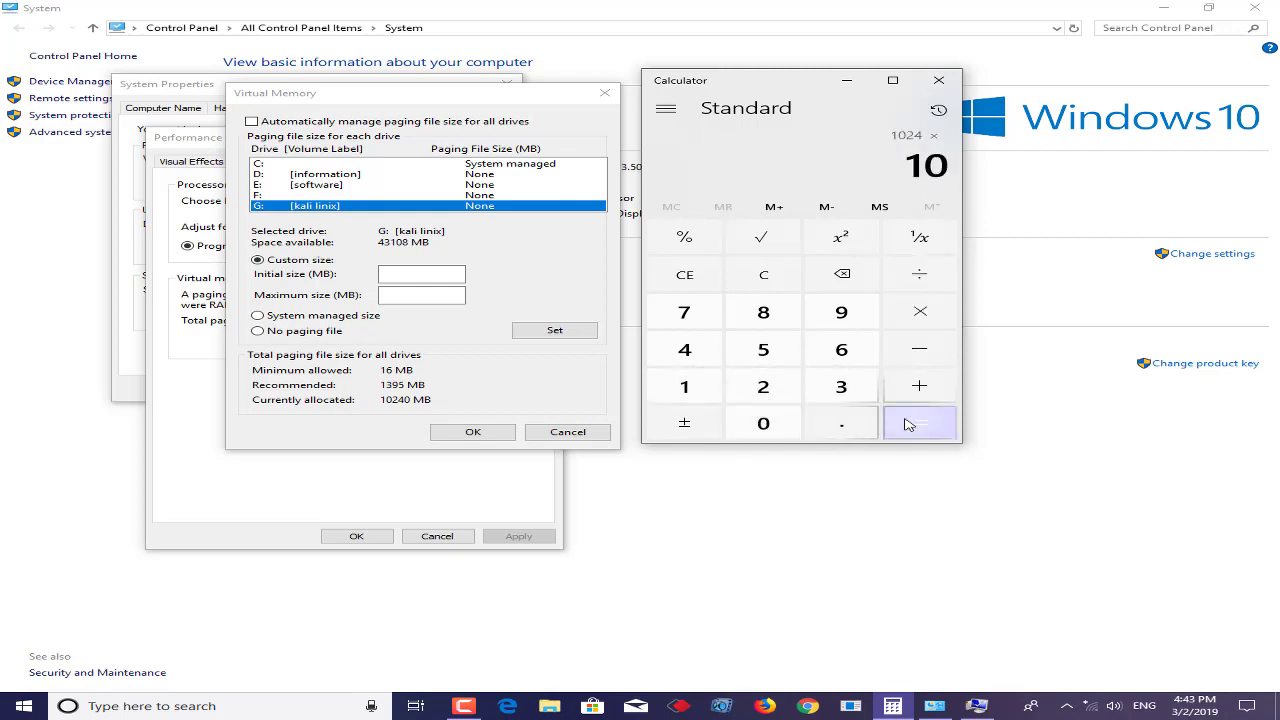
click(908, 425)
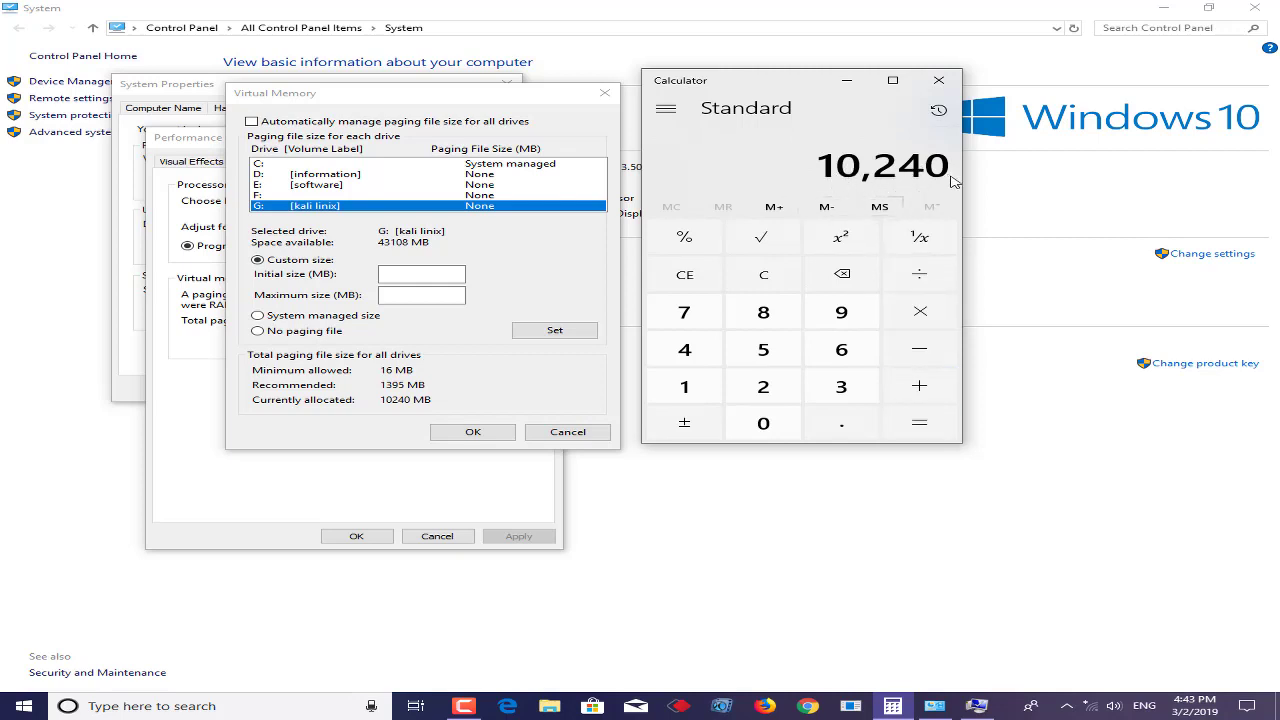
Try to set drive G:'s paging file to an initial size of 10240 MB and a maximum size of 1024 MB.
click(420, 276)
text(1)
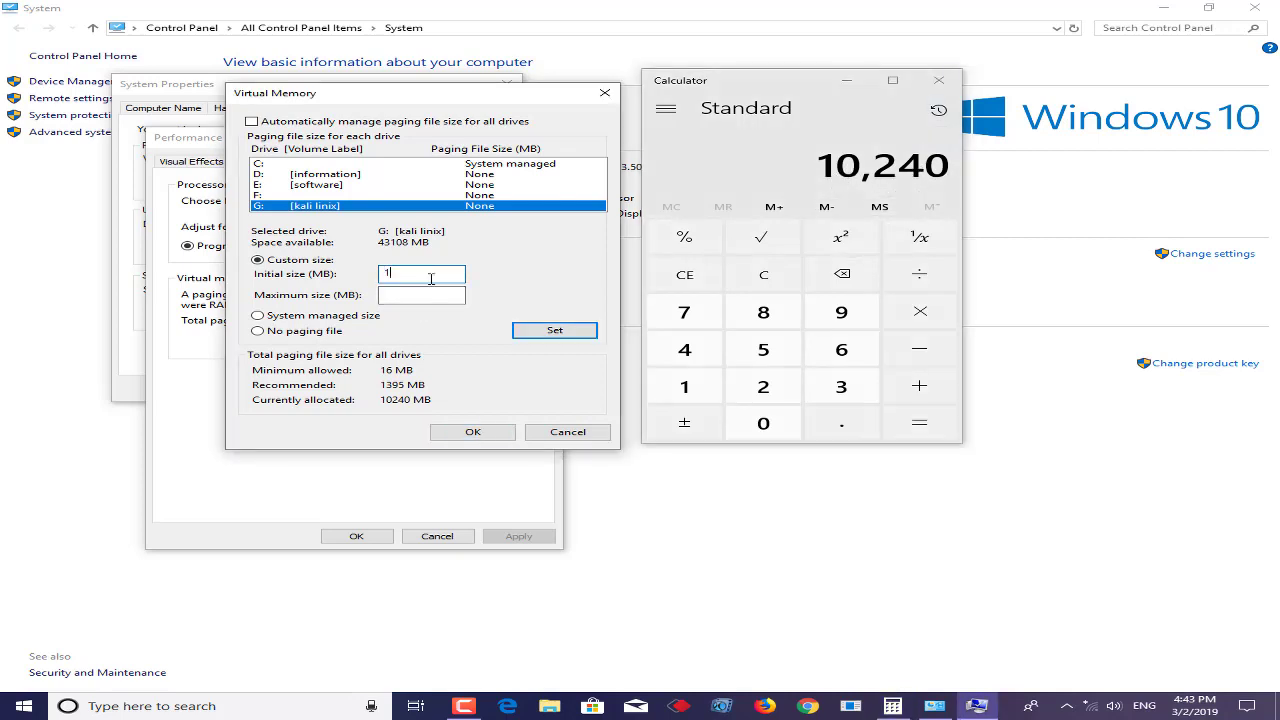
text(0240)
click(415, 296)
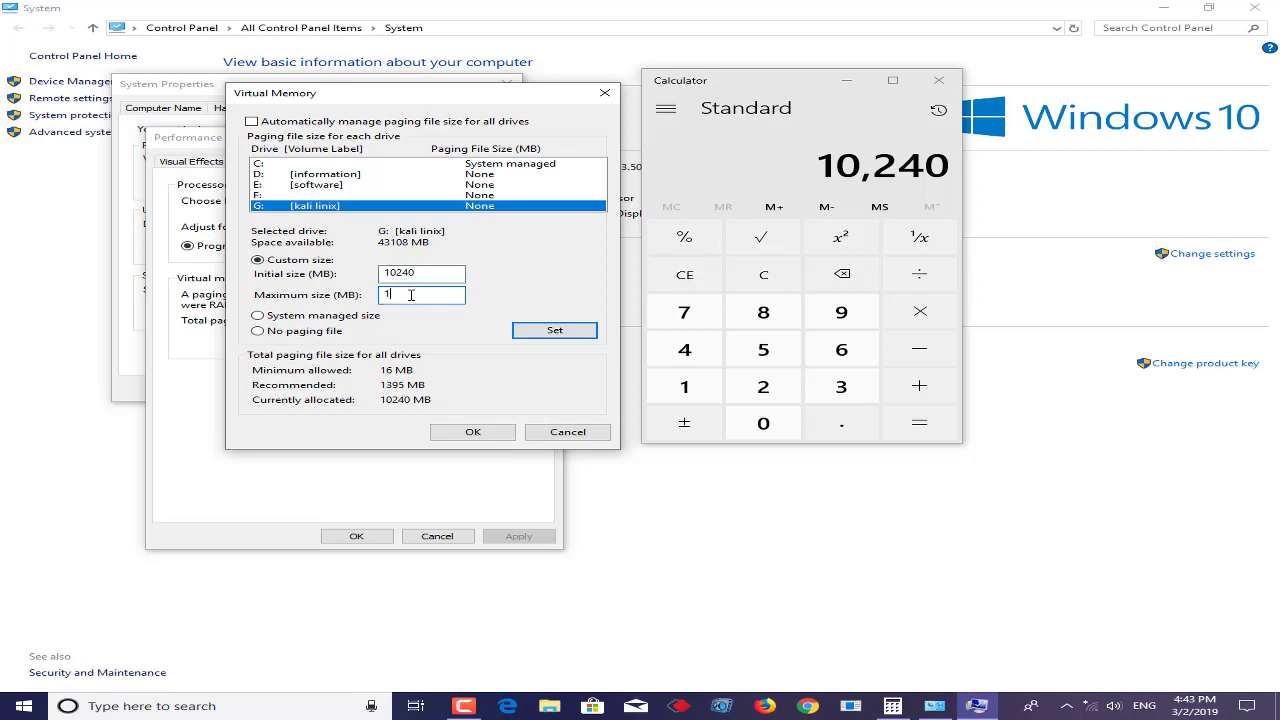
click(576, 332)
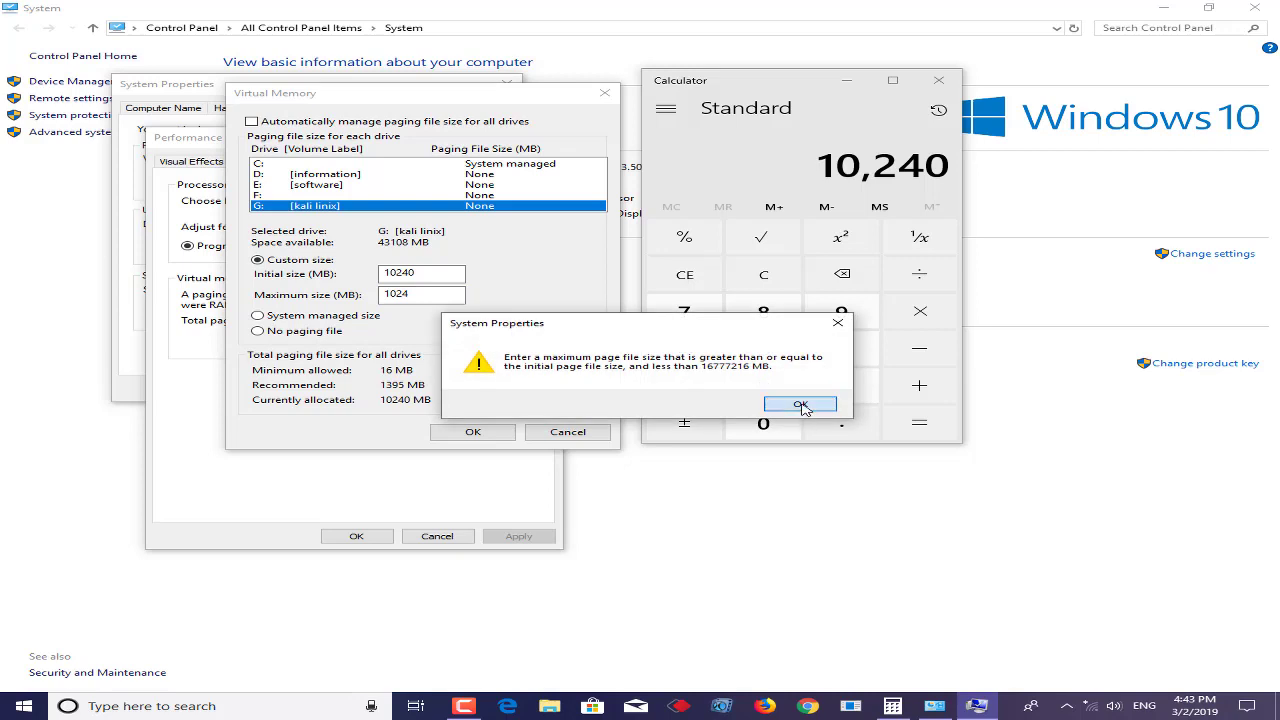
Dismiss the maximum-size warning, then confirm the Virtual Memory dialog, the restart notice and the Performance Options settings.
click(800, 405)
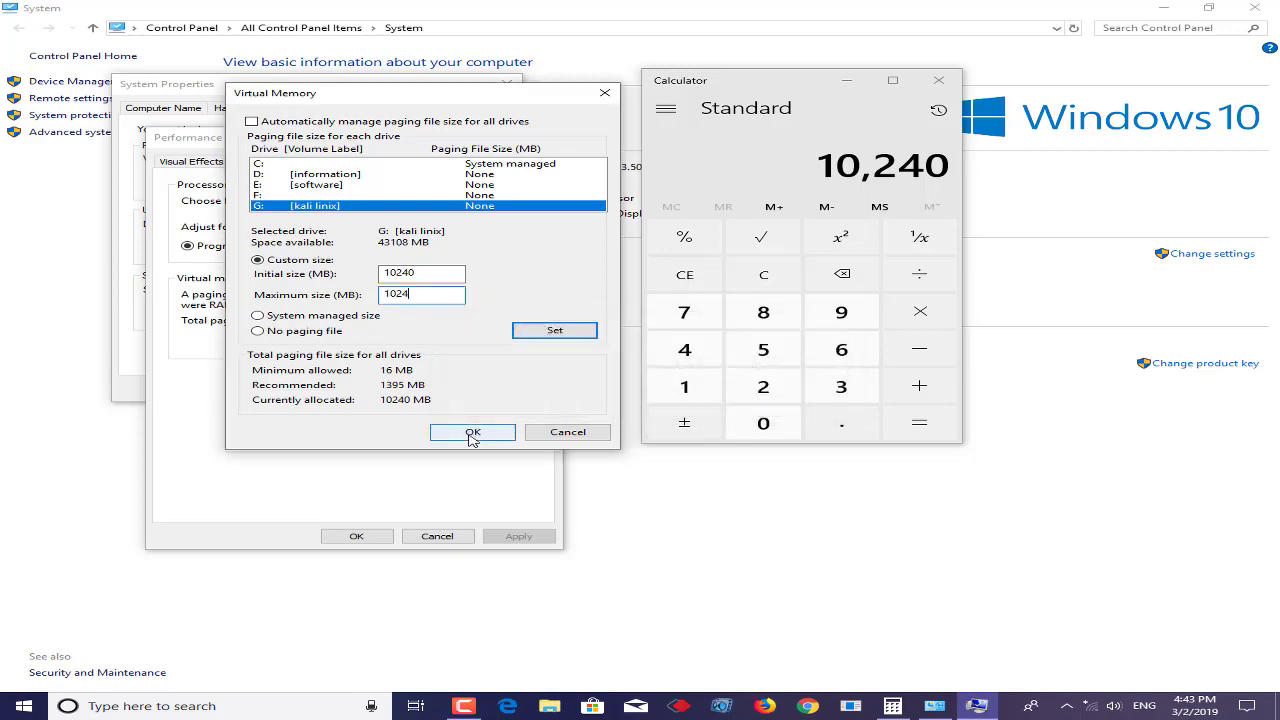
click(473, 434)
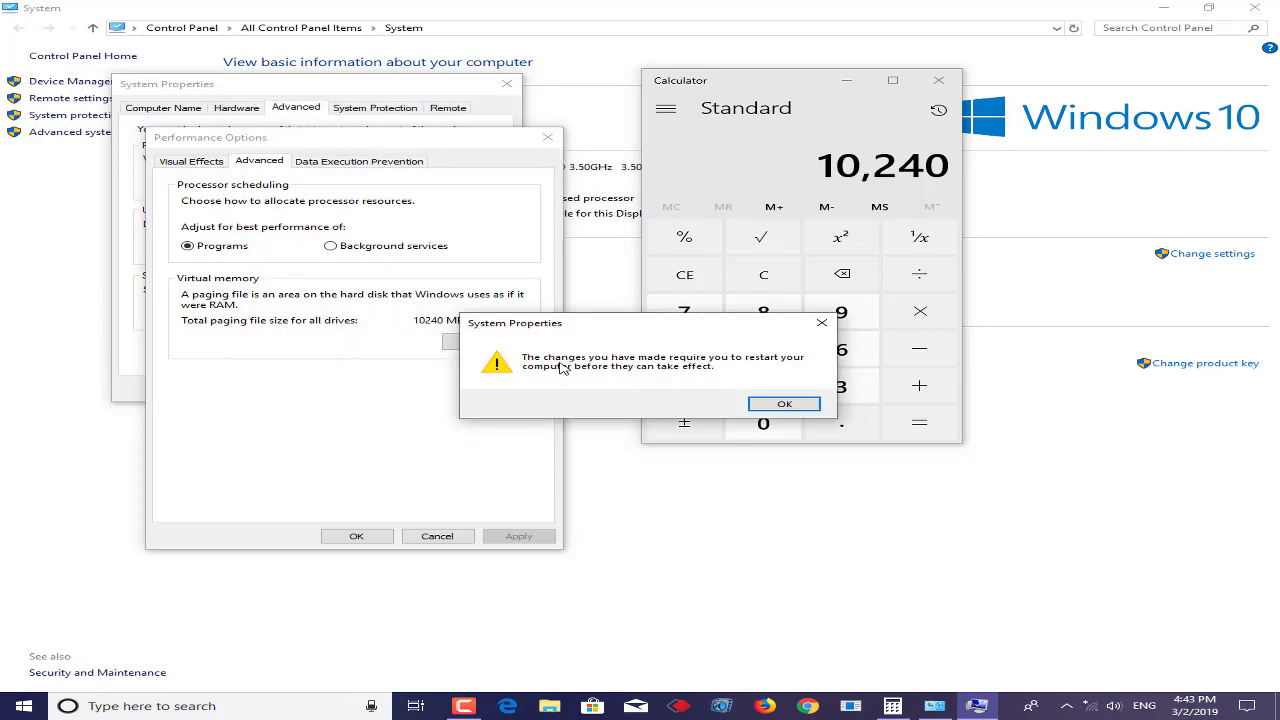
click(784, 405)
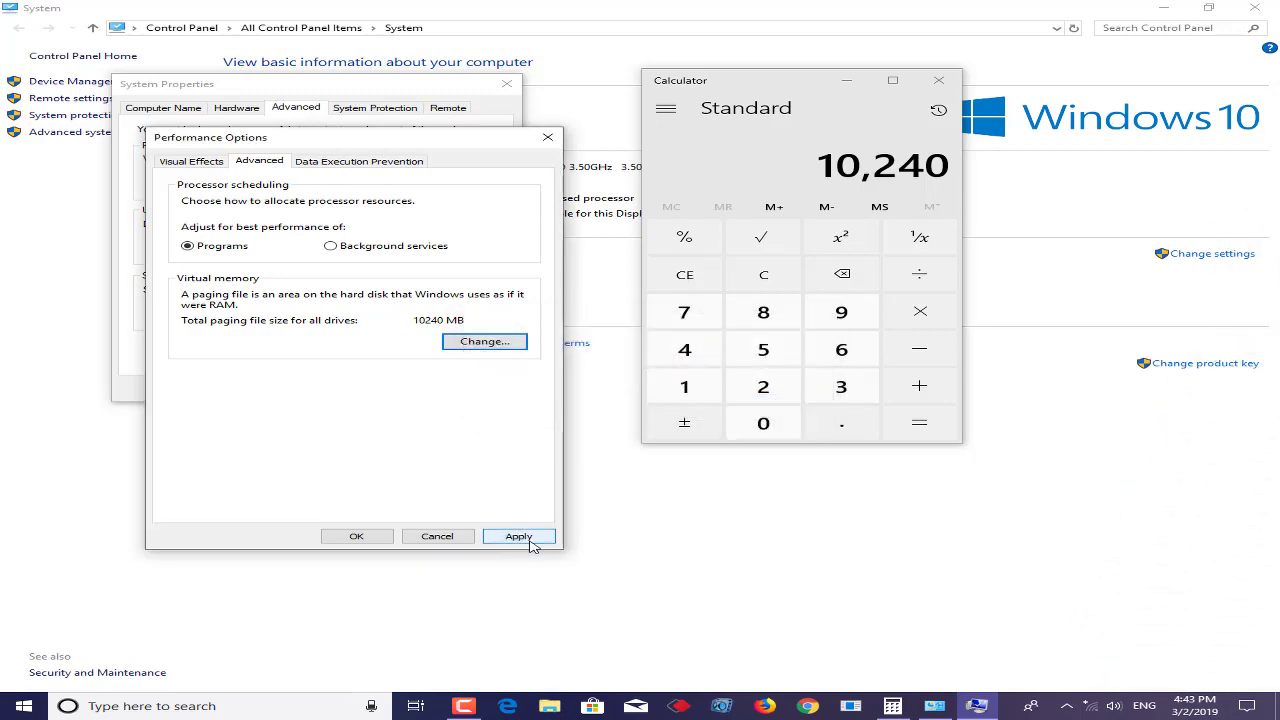
click(530, 538)
click(354, 538)
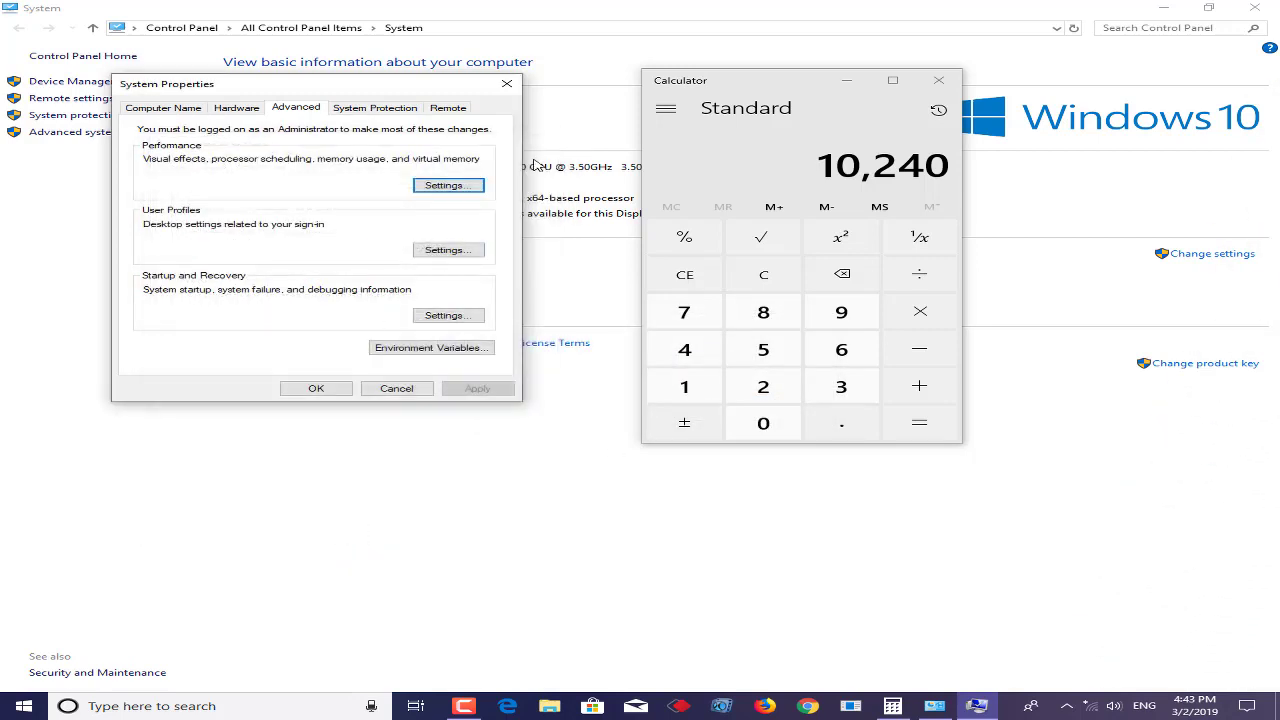
Close System Properties, Calculator and the System window to return to the desktop.
click(512, 86)
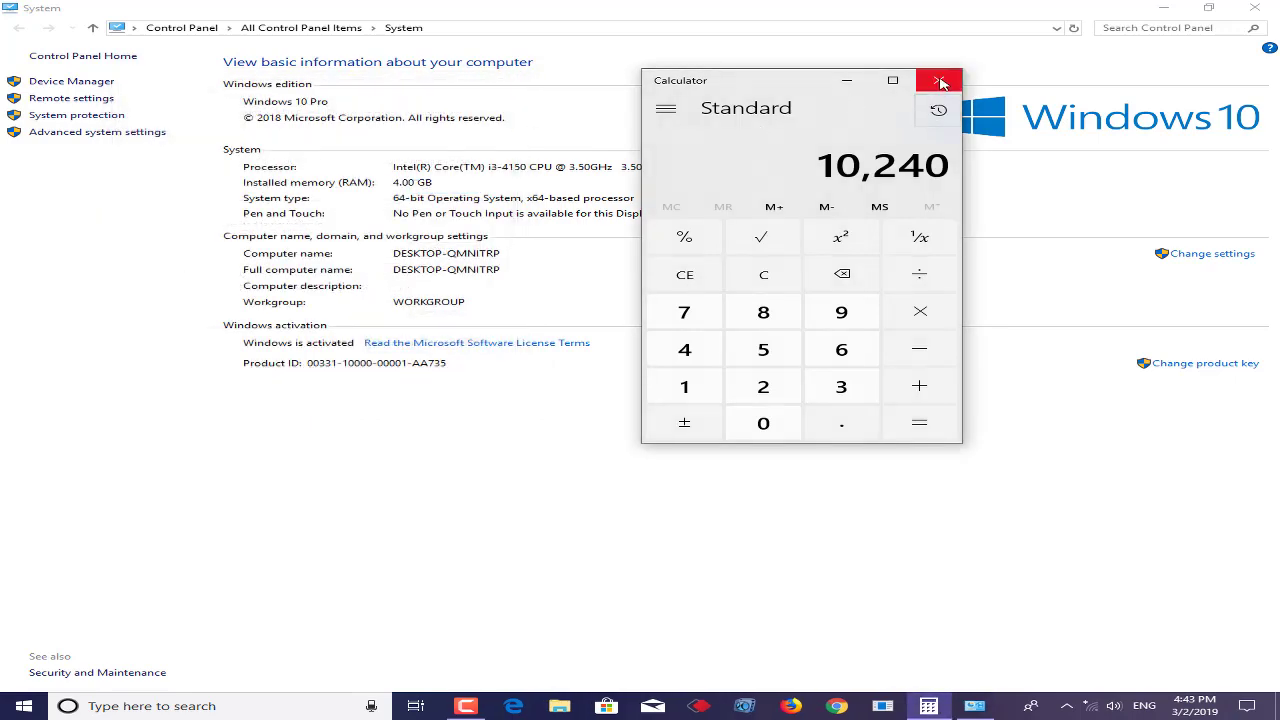
click(934, 79)
click(1252, 7)
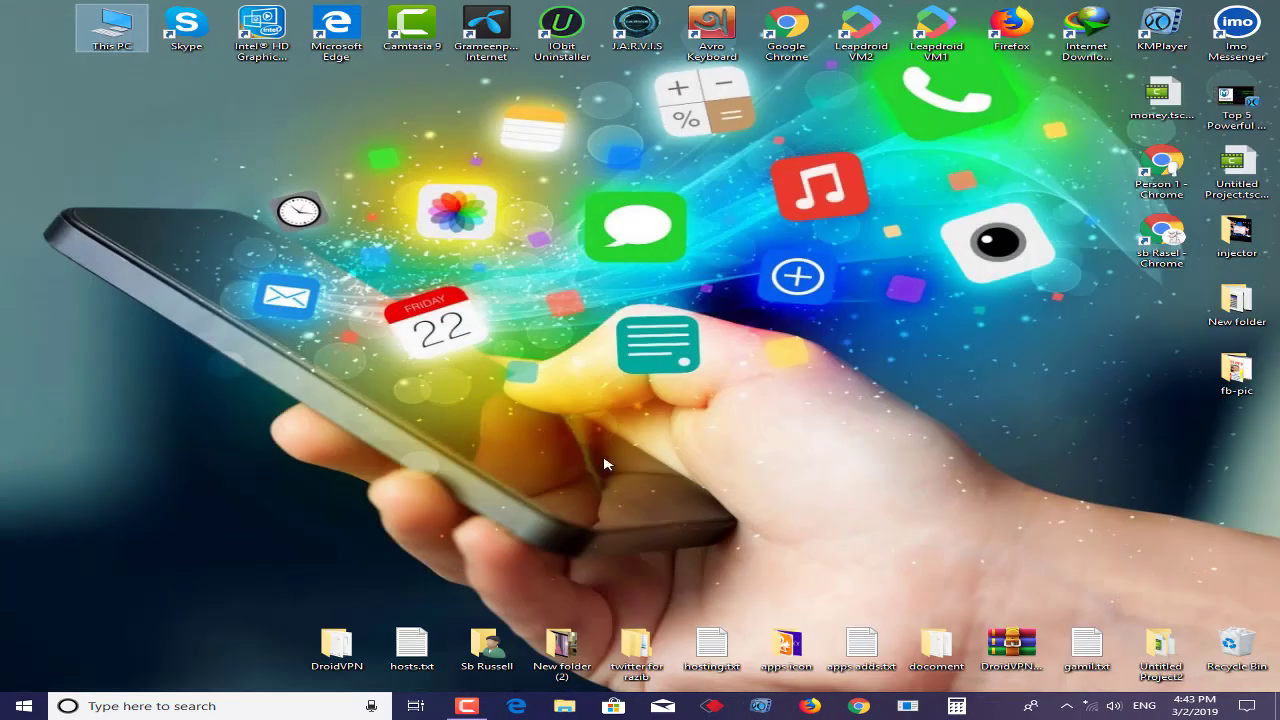
Refresh the desktop and open This PC to list the drives.
right_click(310, 245)
click(355, 286)
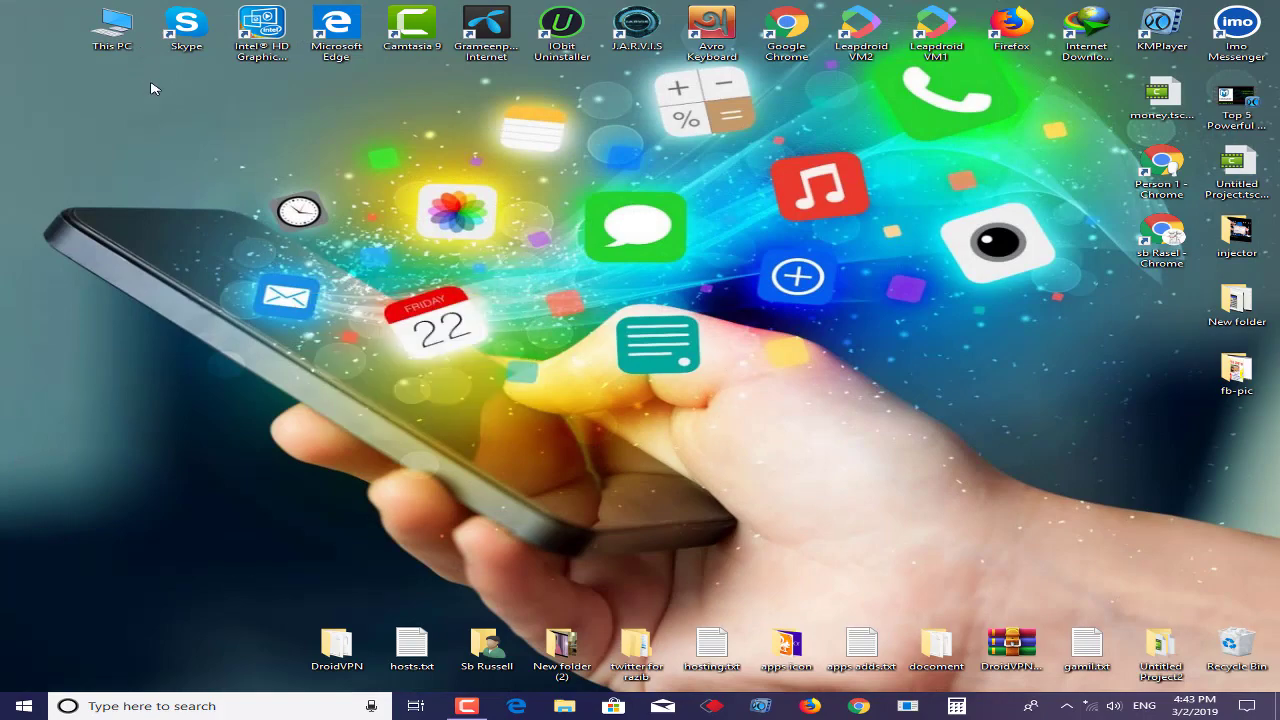
double_click(112, 36)
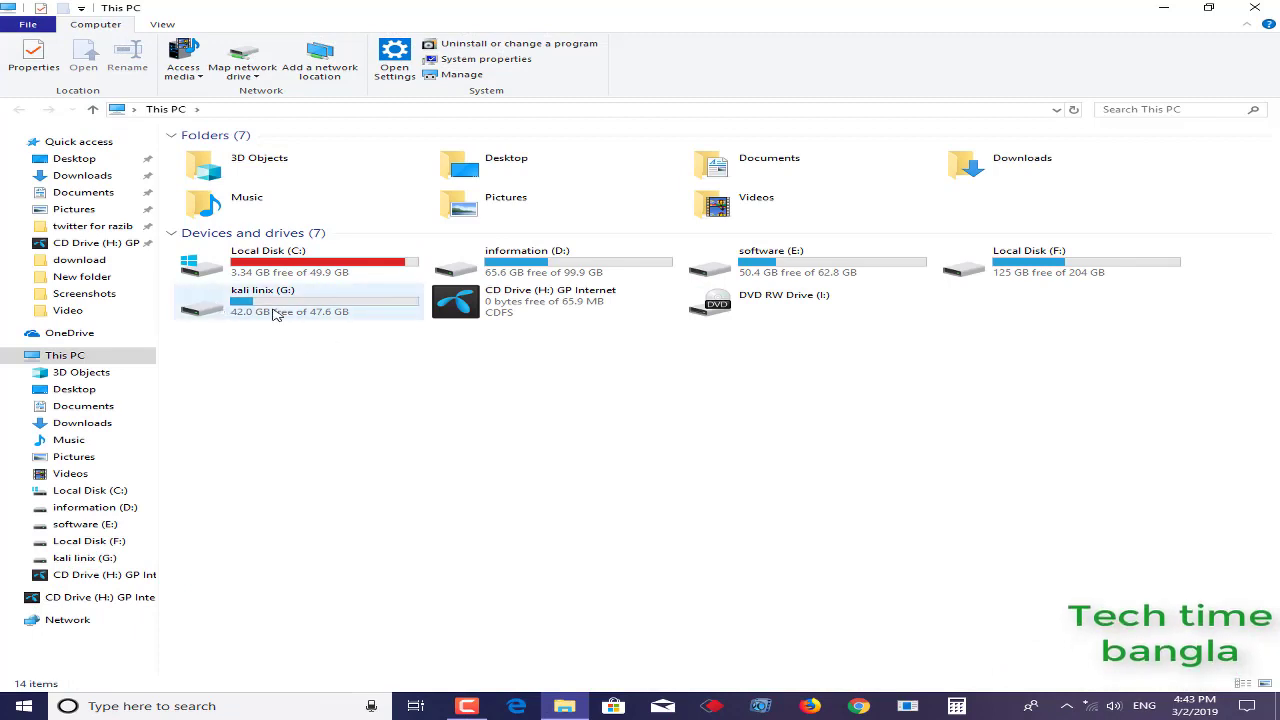
Select the kali linix (G:) drive in This PC and examine its free space.
drag(270, 358, 388, 302)
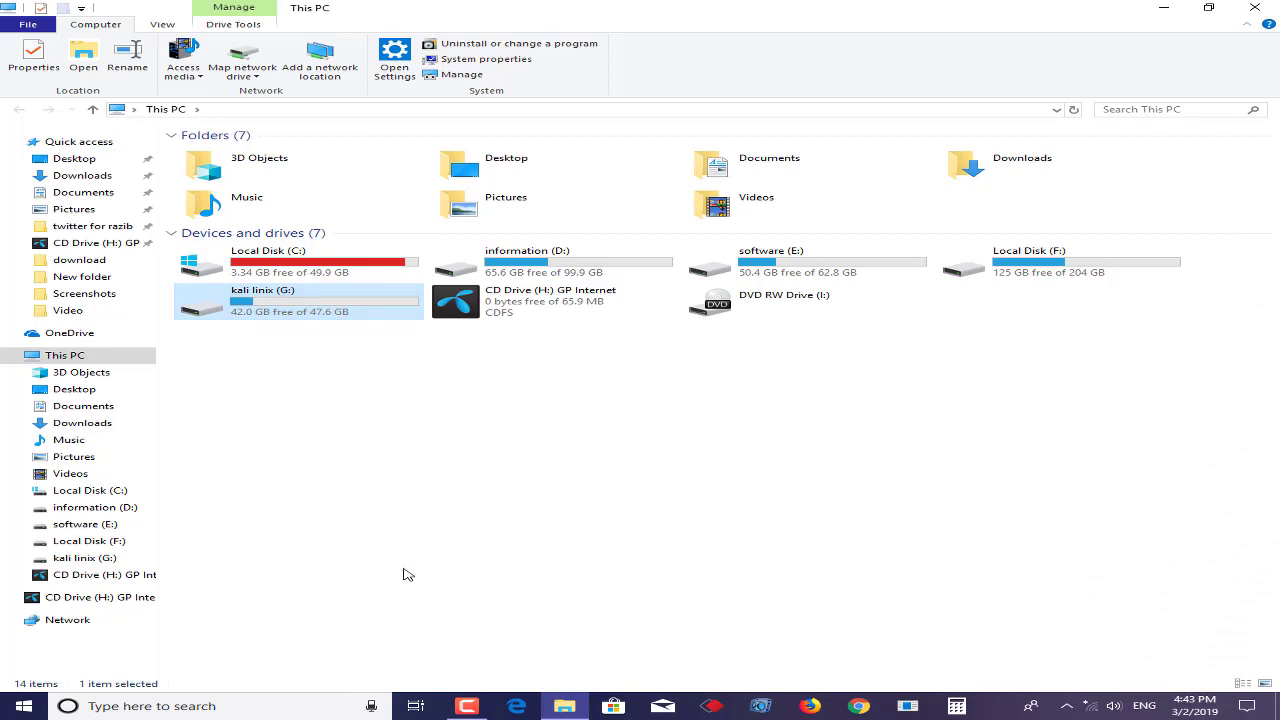
drag(266, 366, 378, 284)
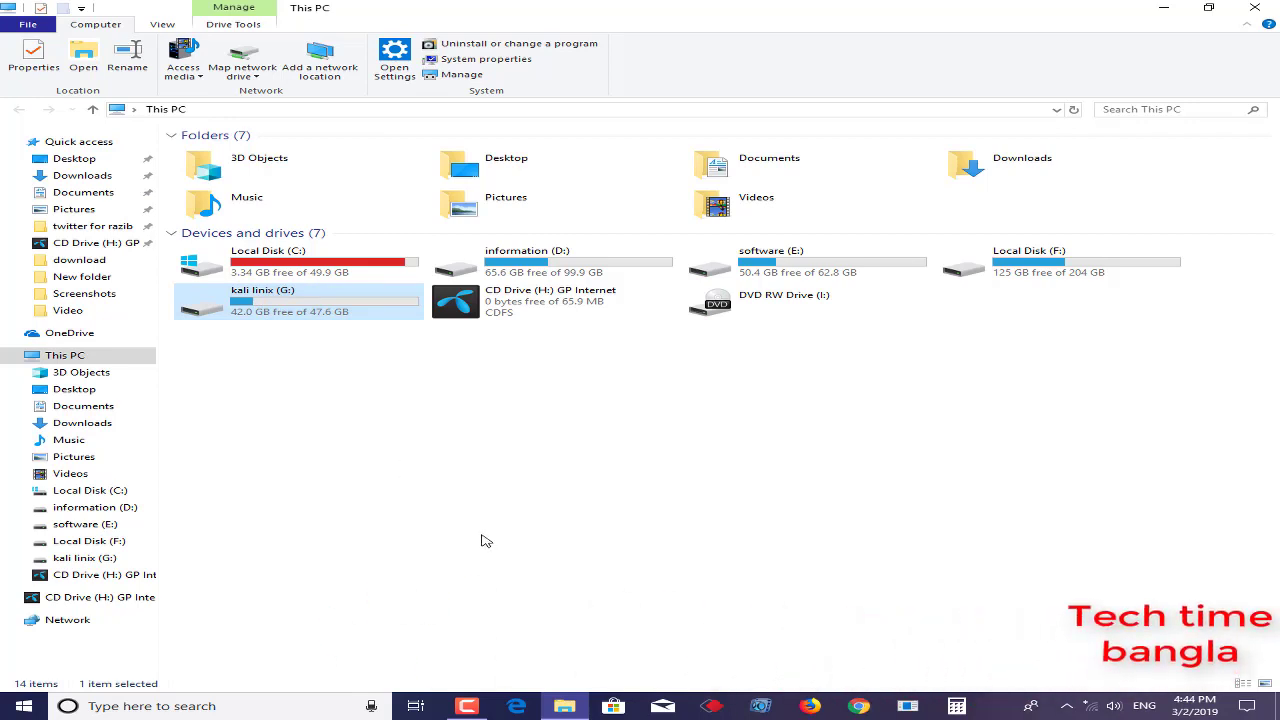
drag(250, 368, 440, 285)
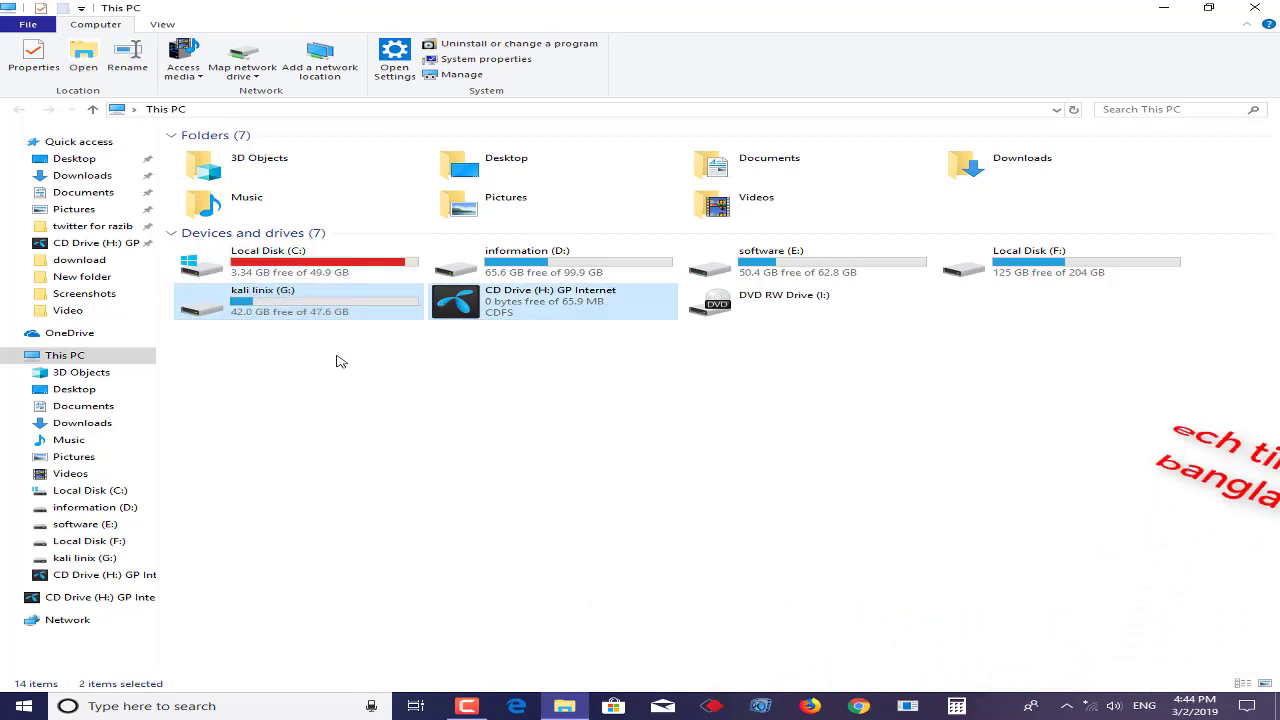
click(337, 360)
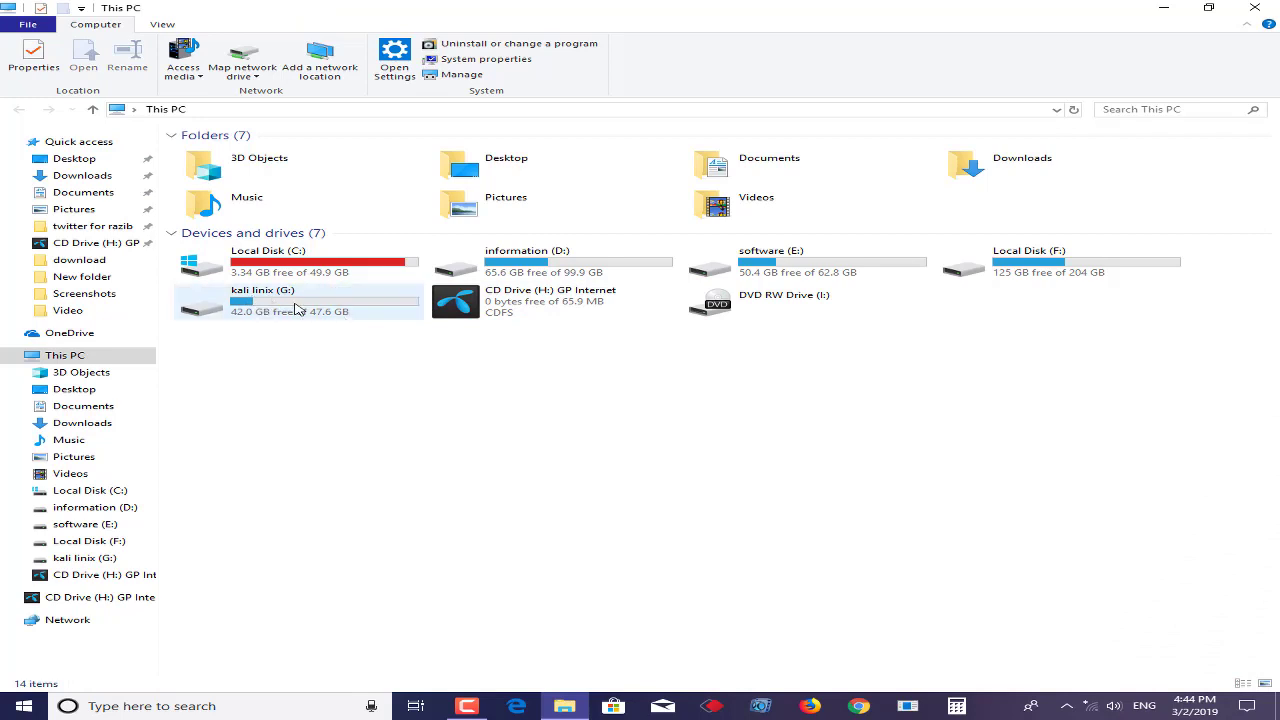
drag(215, 368, 360, 300)
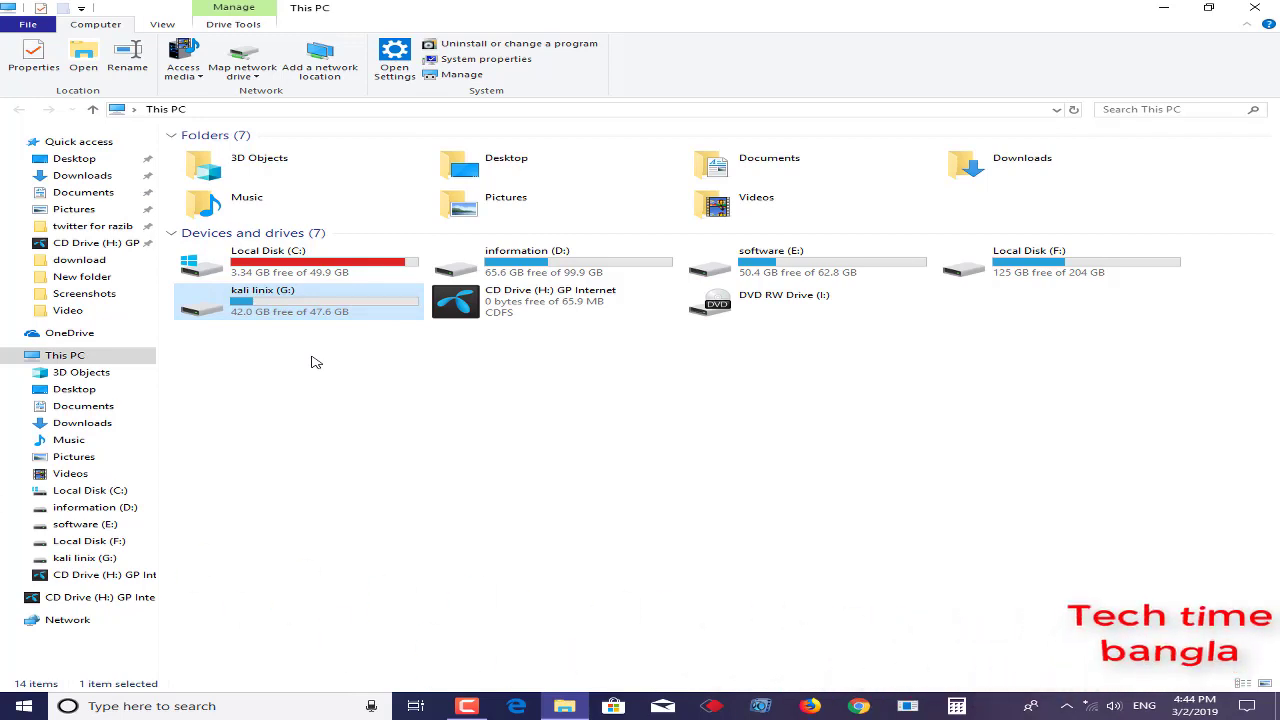
drag(262, 356, 368, 292)
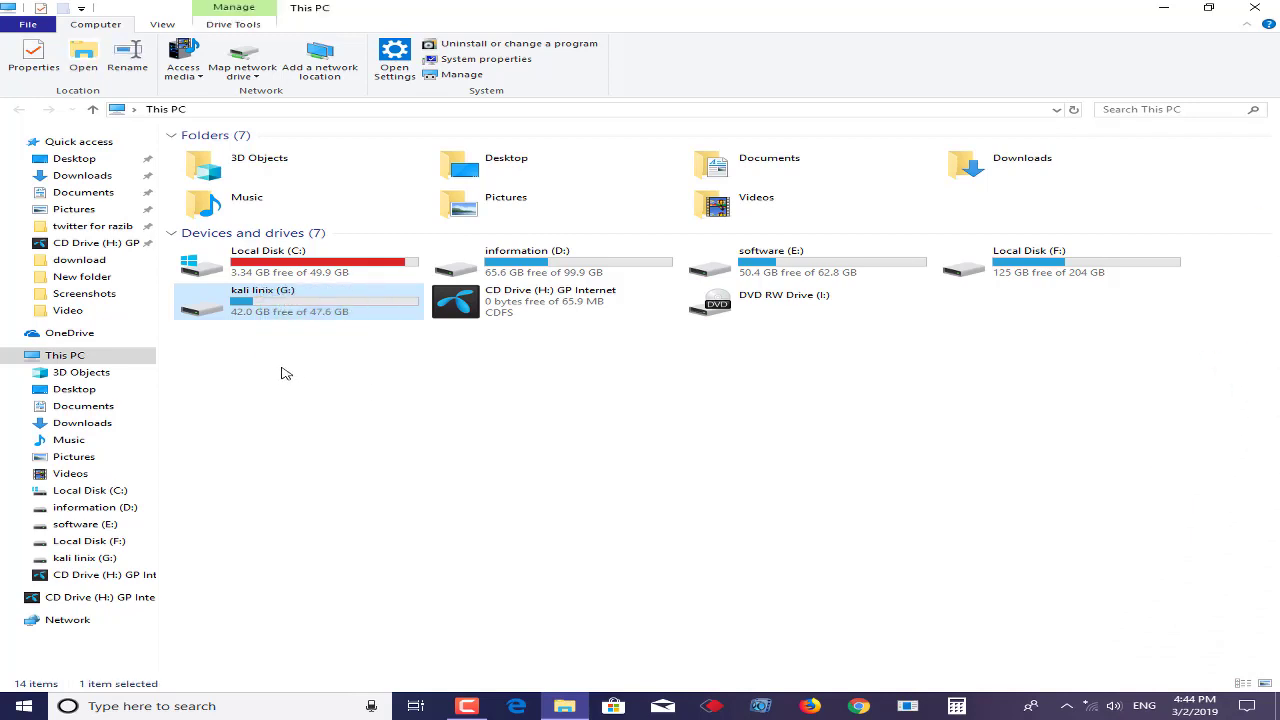